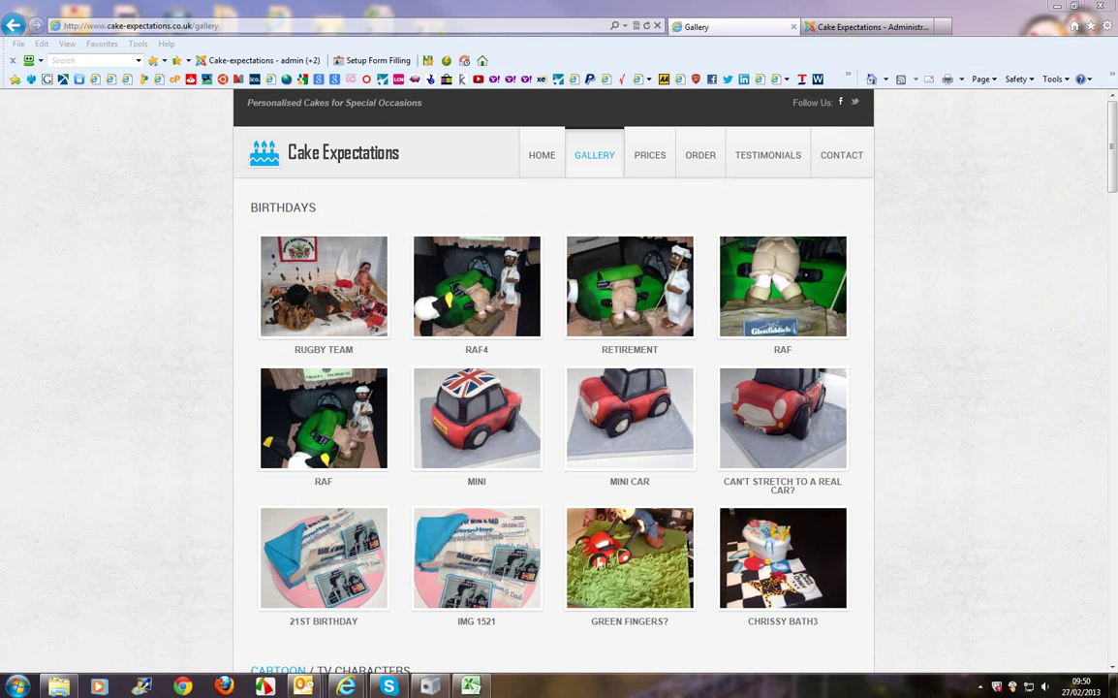
- Check the fireman sam photo's details in the cake images folder, then move that window aside
{"action": "left_click_drag", "start_coordinate": [1115, 106], "coordinate": [726, 121]}
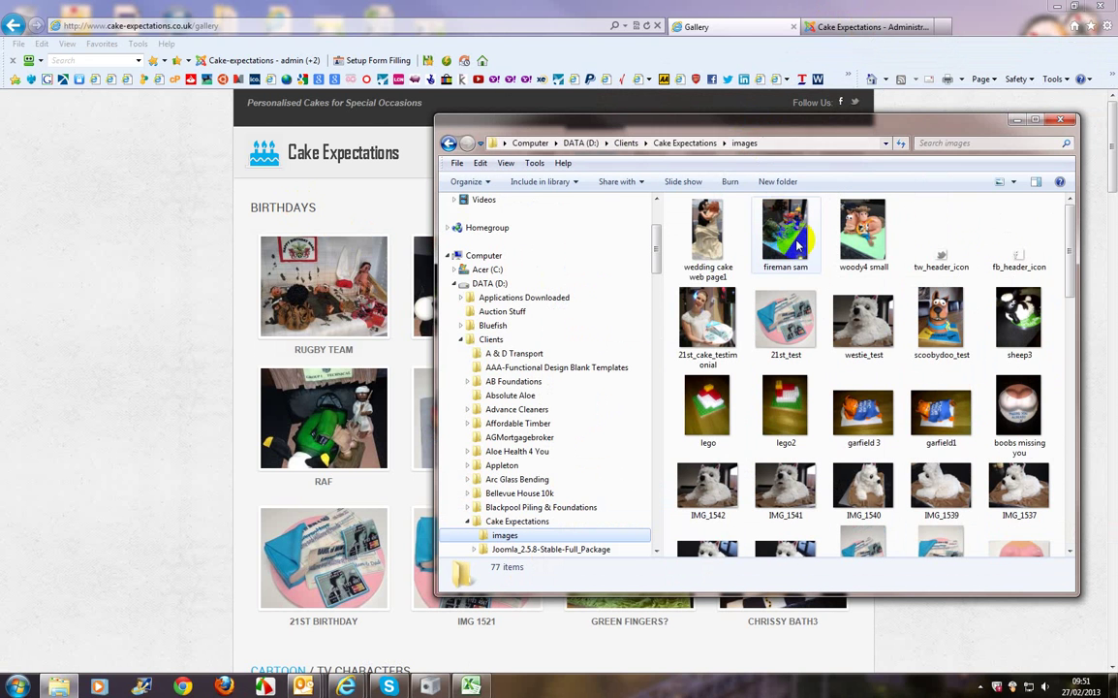
{"action": "left_click", "coordinate": [786, 250]}
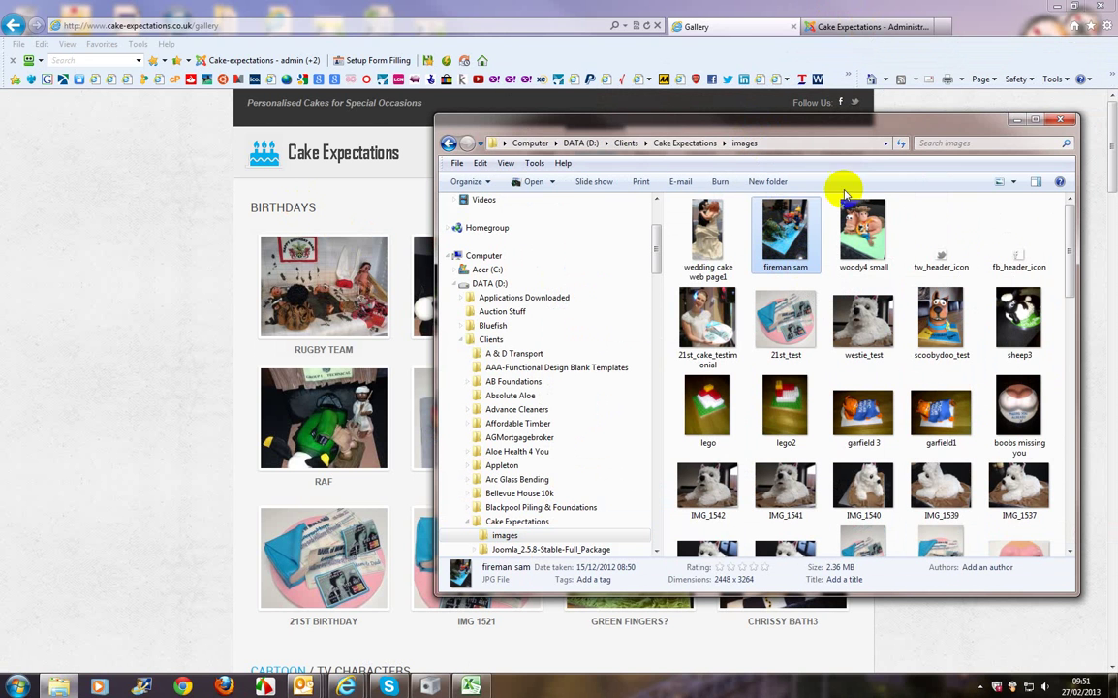
{"action": "left_click_drag", "start_coordinate": [813, 126], "coordinate": [1110, 142]}
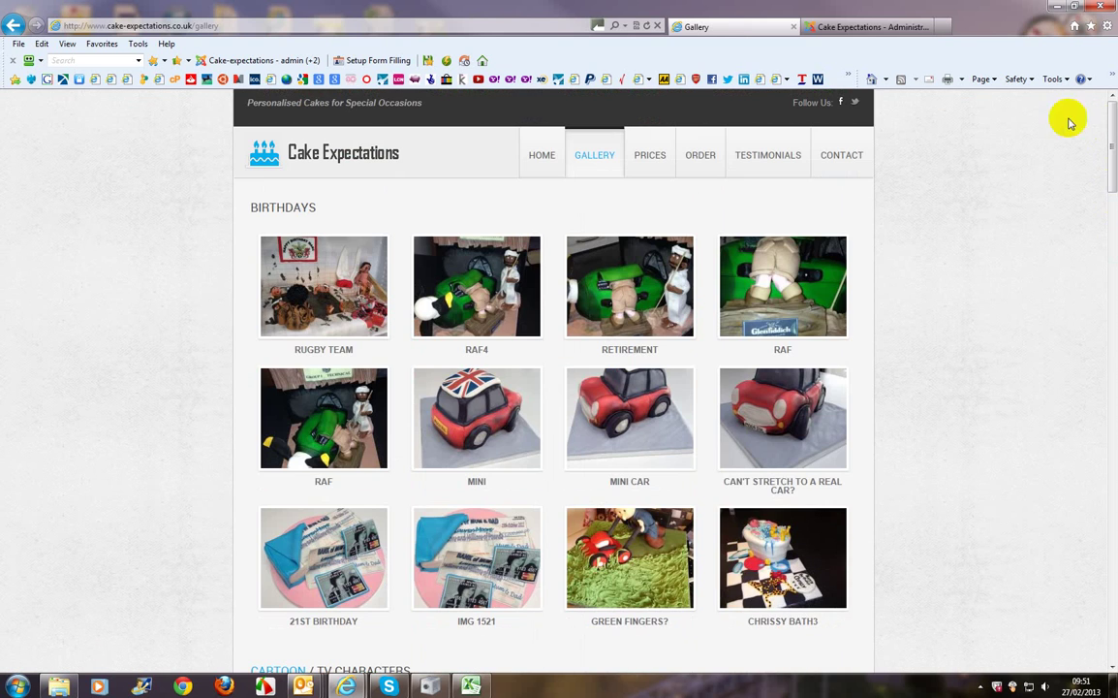
- Log in to the Joomla administrator with the saved details and open Components > RokGallery
{"action": "left_click", "coordinate": [873, 29]}
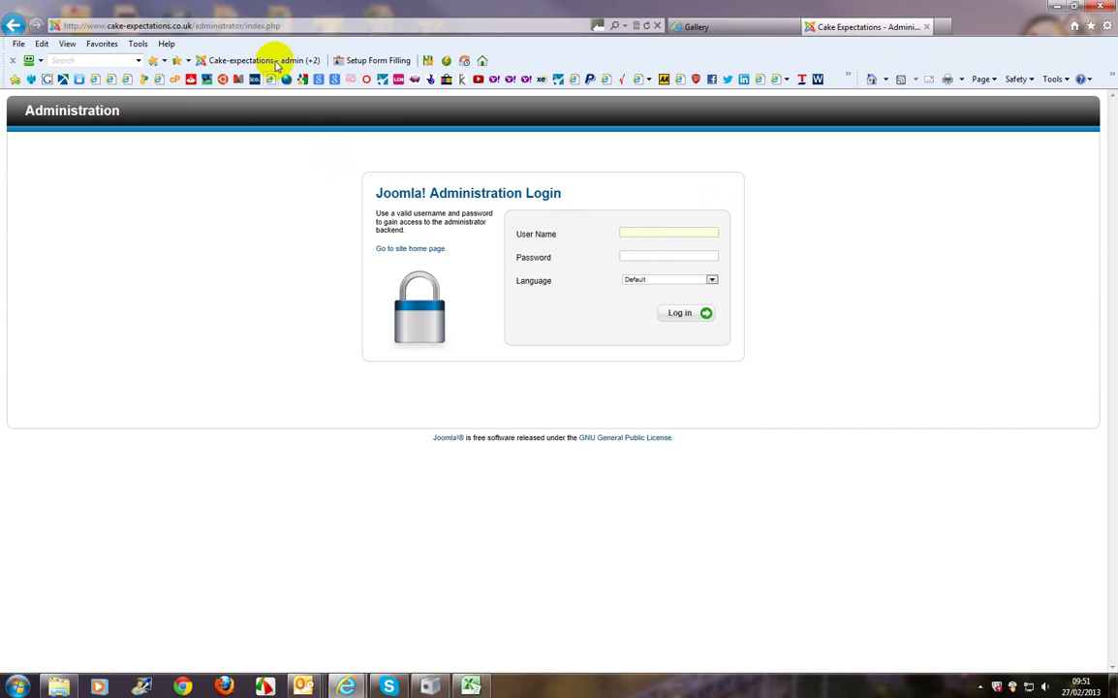
{"action": "left_click", "coordinate": [260, 60]}
{"action": "left_click", "coordinate": [690, 314]}
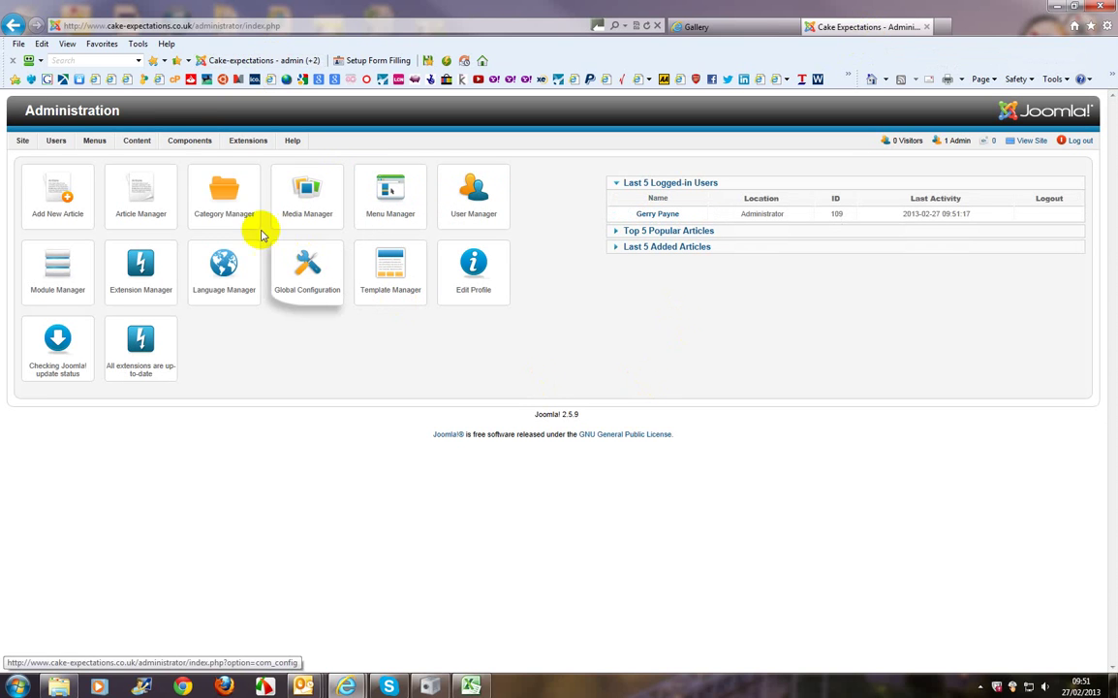
{"action": "mouse_move", "coordinate": [195, 147]}
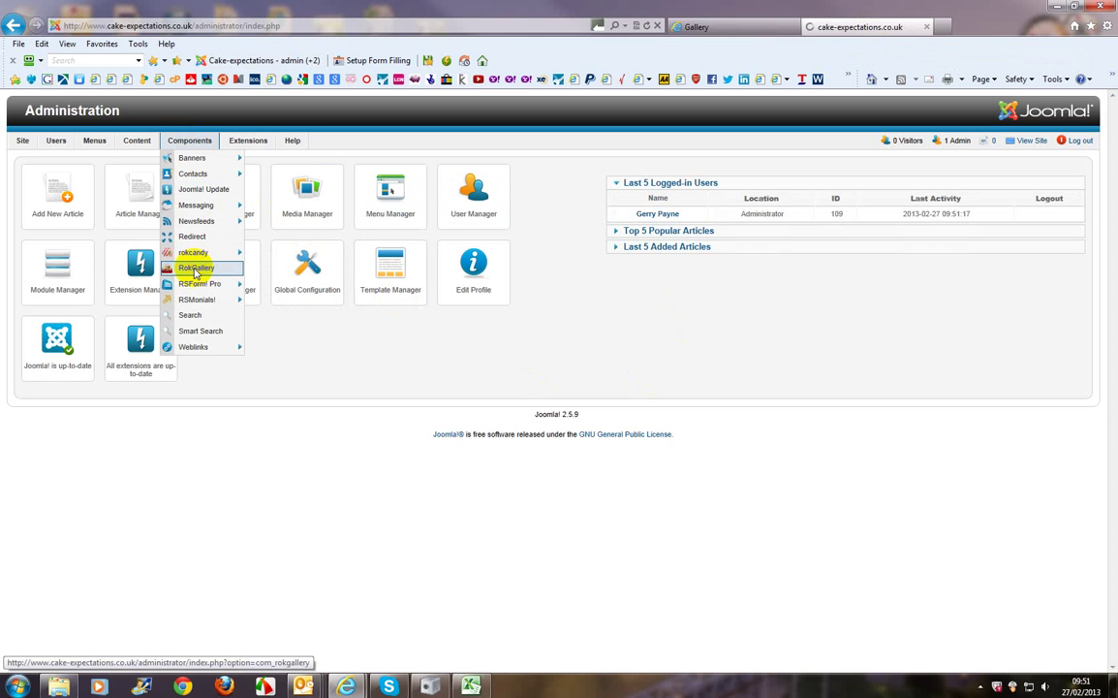
{"action": "left_click", "coordinate": [195, 269]}
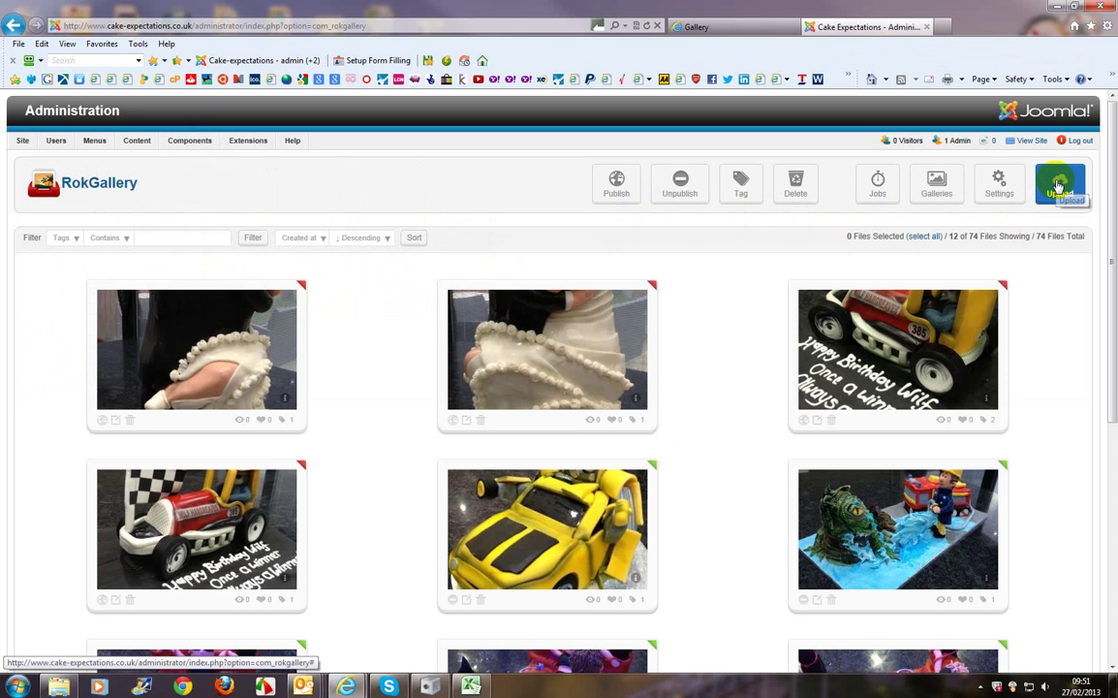
- Queue fireman sam.jpg from D:\Clients\Cake Expectations\images in the RokGallery upload dialog
{"action": "left_click", "coordinate": [1059, 186]}
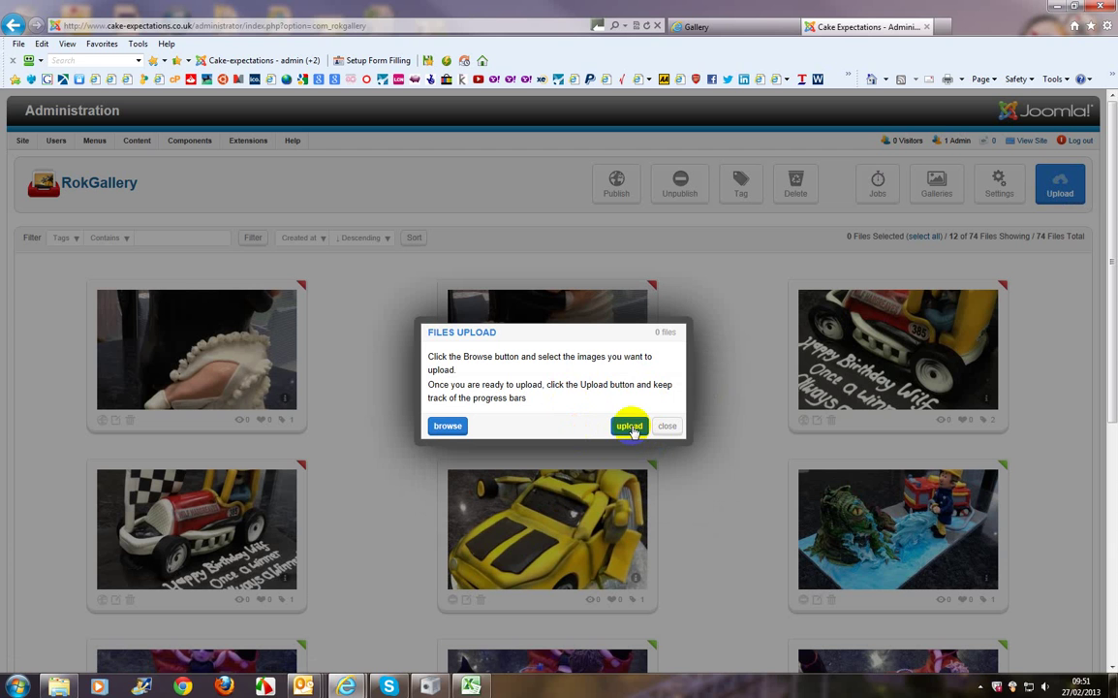
{"action": "left_click", "coordinate": [452, 430]}
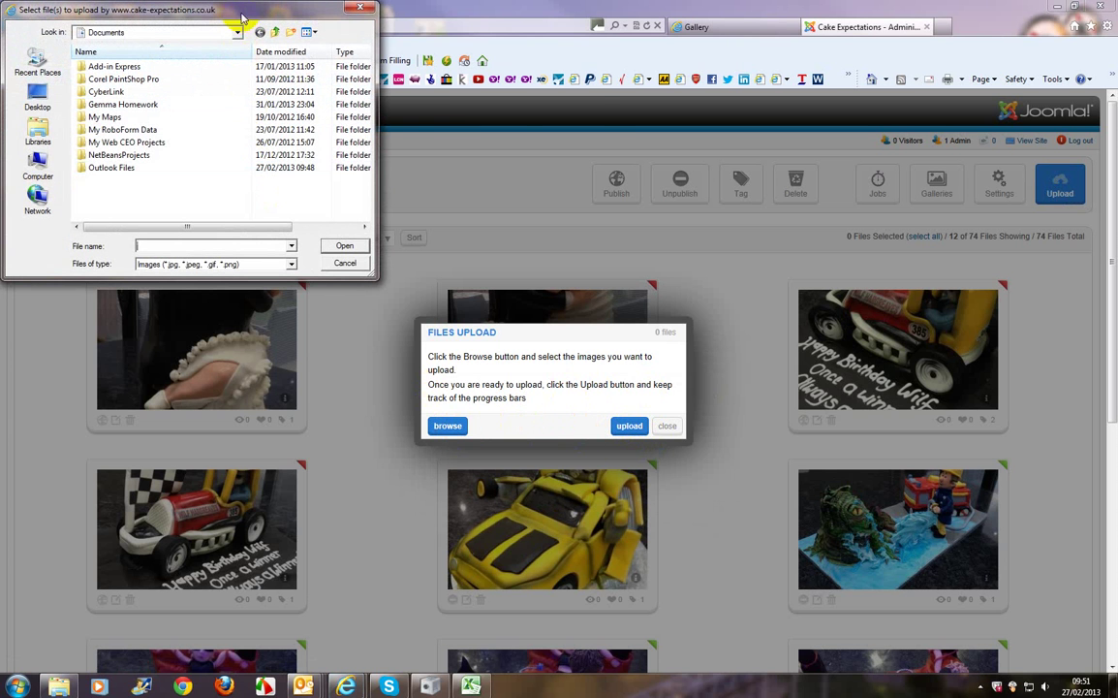
{"action": "left_click_drag", "start_coordinate": [226, 11], "coordinate": [465, 95]}
{"action": "left_click", "coordinate": [278, 250]}
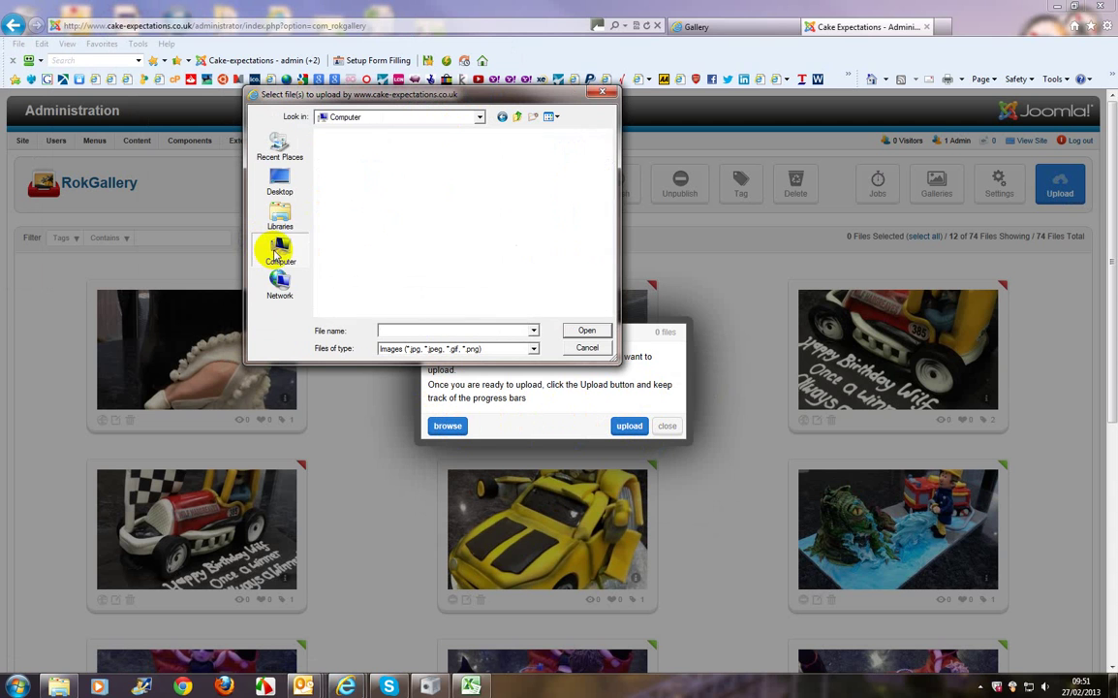
{"action": "double_click", "coordinate": [370, 187]}
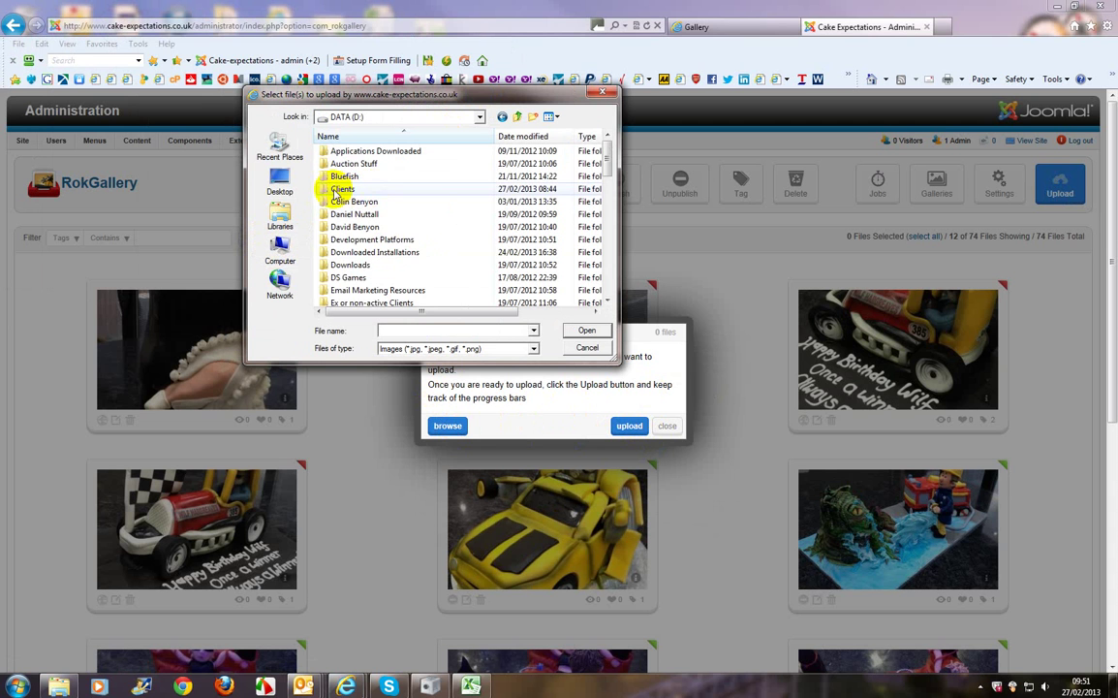
{"action": "double_click", "coordinate": [339, 186]}
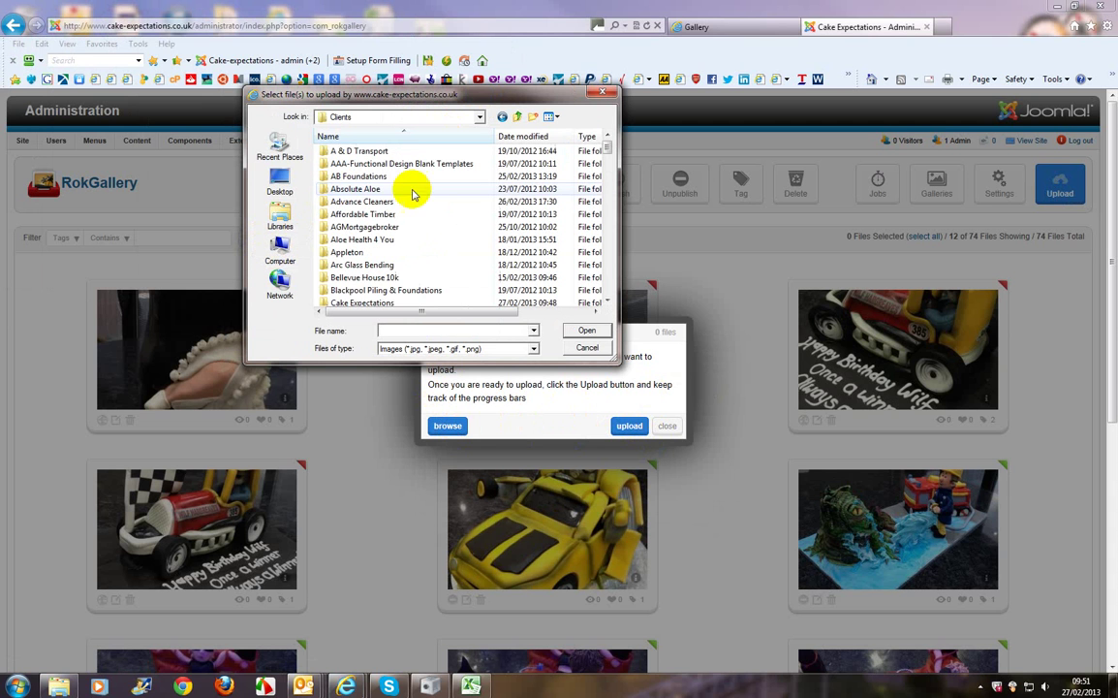
{"action": "double_click", "coordinate": [372, 303]}
{"action": "double_click", "coordinate": [343, 151]}
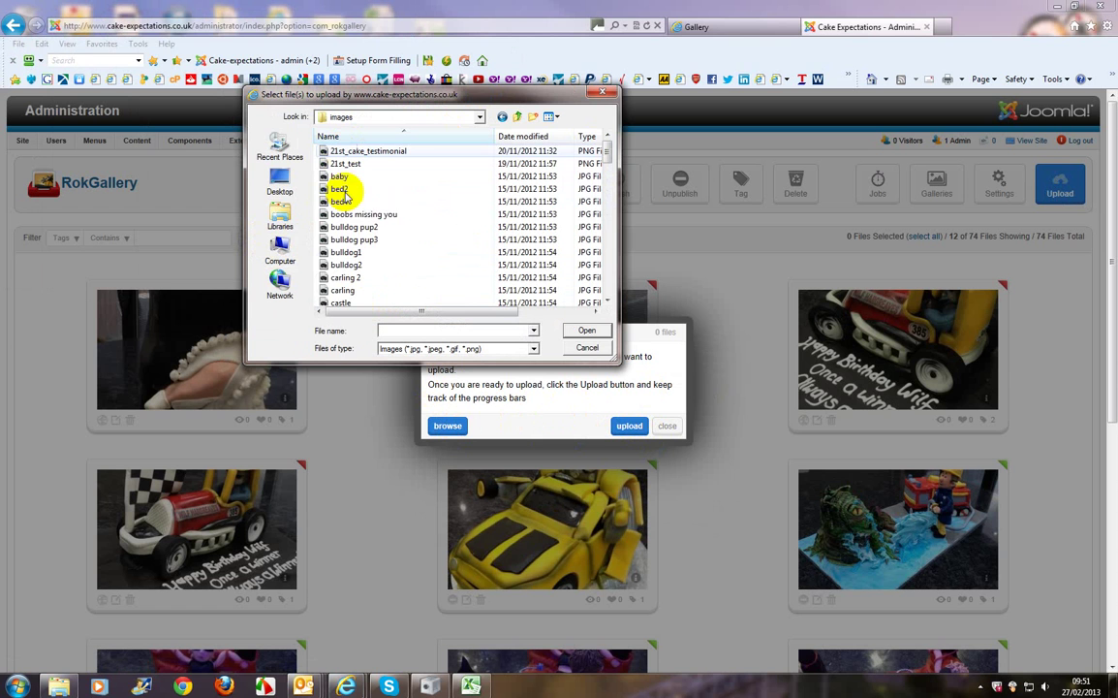
{"action": "left_click_drag", "start_coordinate": [606, 155], "coordinate": [604, 161]}
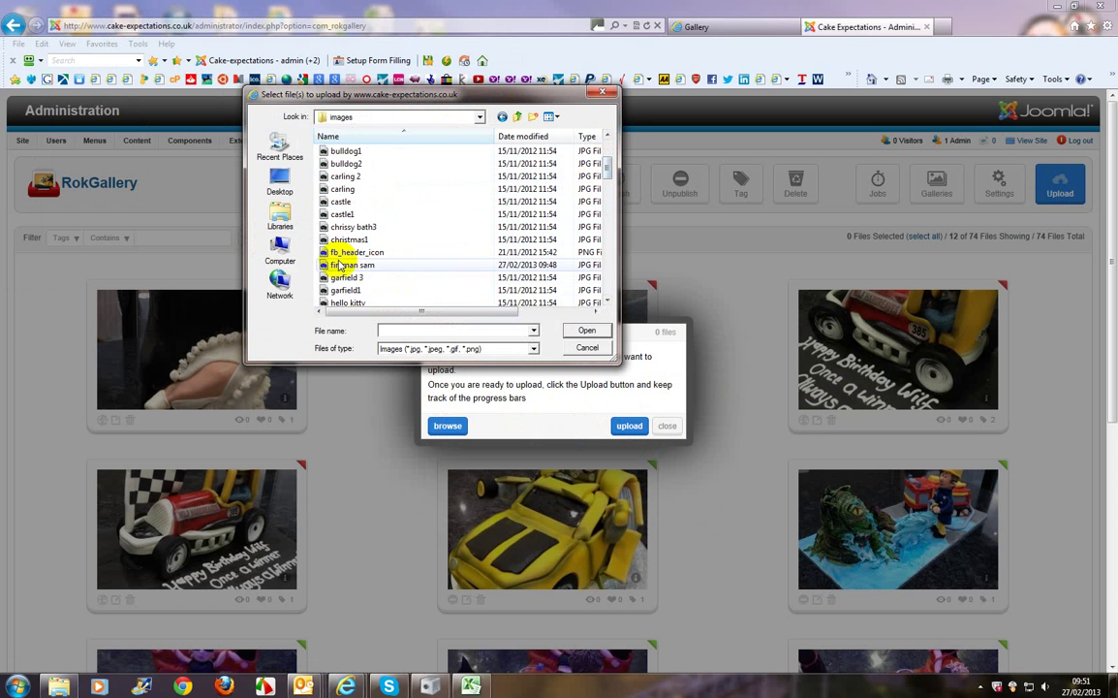
{"action": "left_click", "coordinate": [347, 266]}
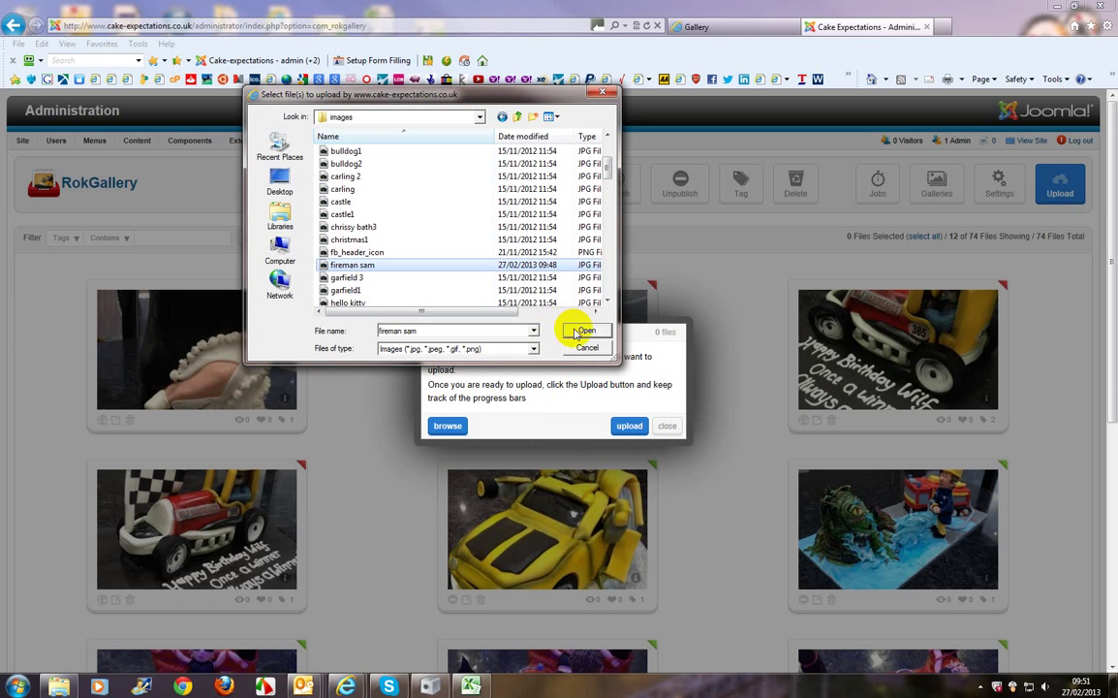
{"action": "left_click", "coordinate": [585, 331]}
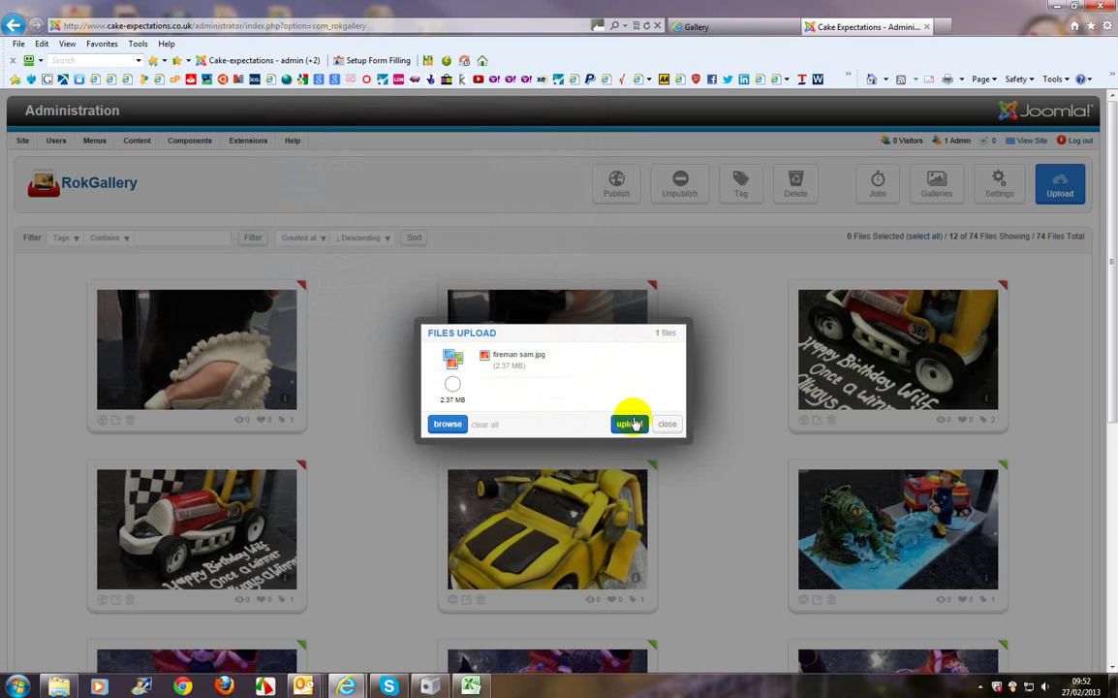
- Upload fireman sam.jpg and close the dialog once it reaches 100%
{"action": "left_click", "coordinate": [629, 425]}
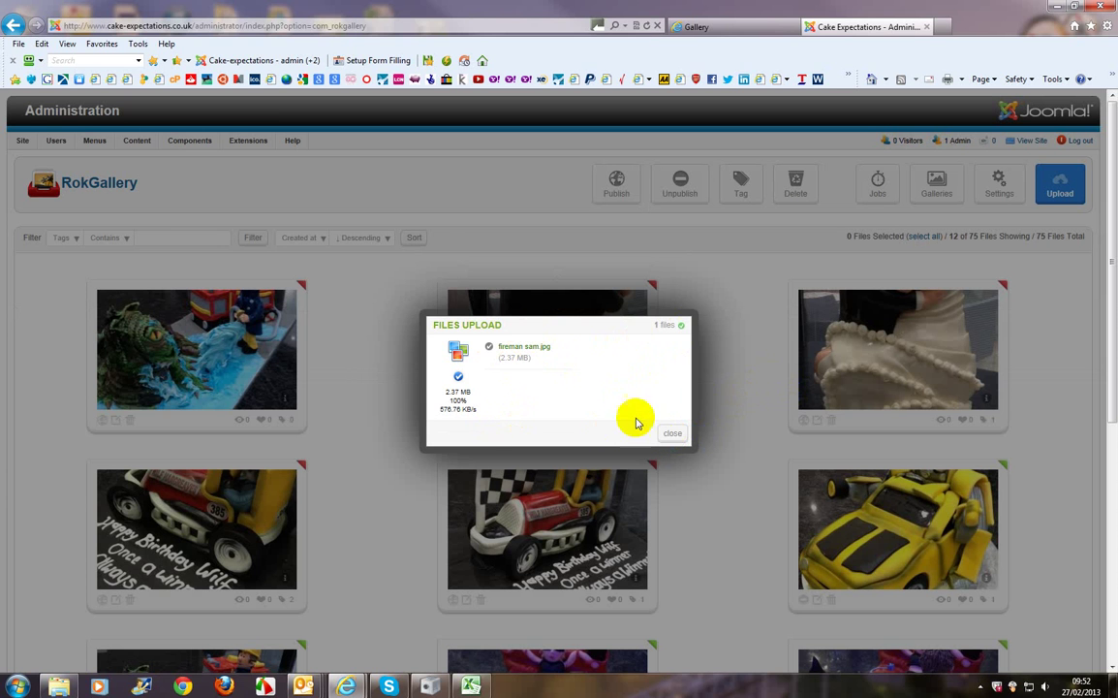
{"action": "left_click", "coordinate": [670, 433]}
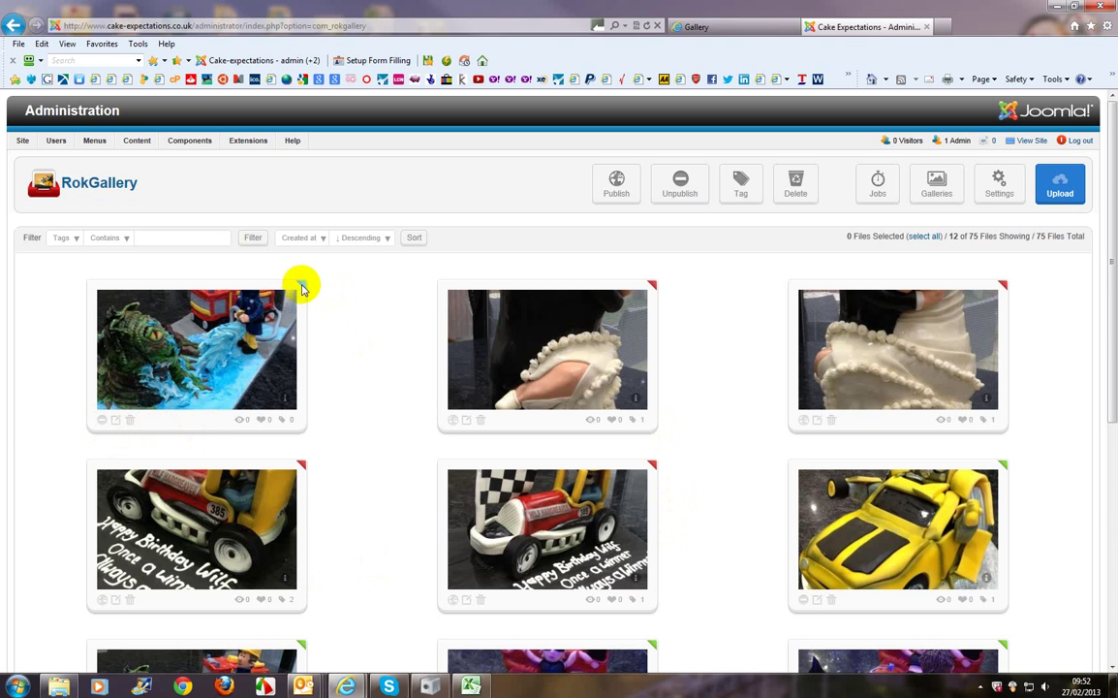
- Publish the fireman sam photo and open its edit details
{"action": "left_click", "coordinate": [301, 285]}
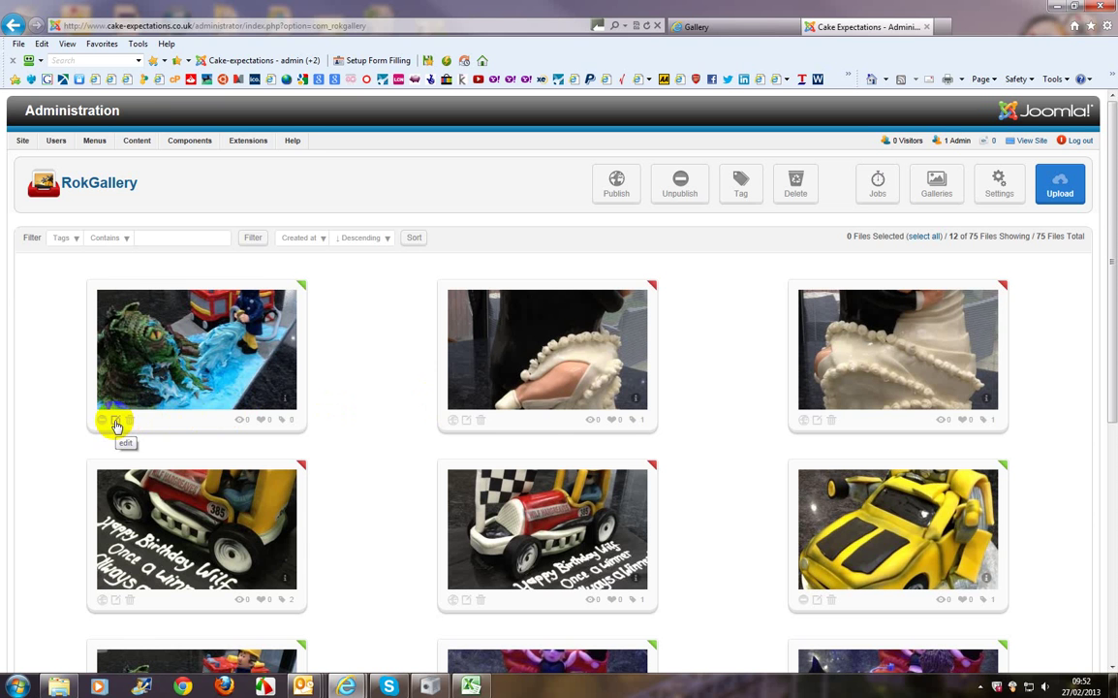
{"action": "left_click", "coordinate": [114, 424]}
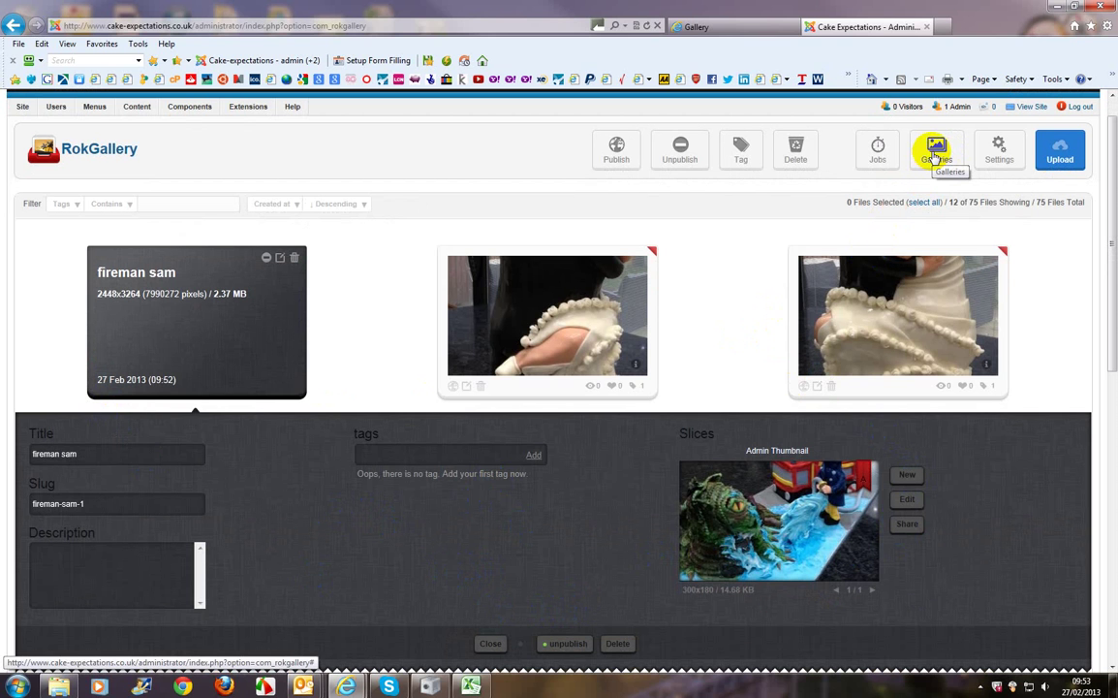
- View the Cartoon and TV Characters gallery's tag settings in Galleries Manager, then close it
{"action": "left_click", "coordinate": [935, 155]}
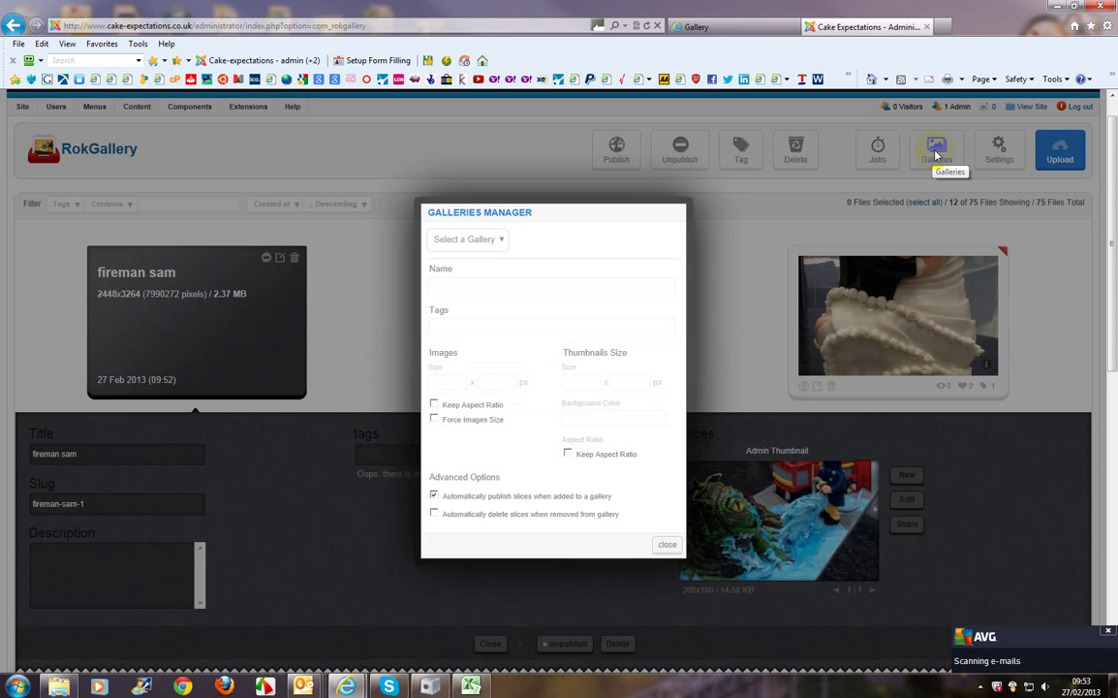
{"action": "left_click", "coordinate": [501, 240]}
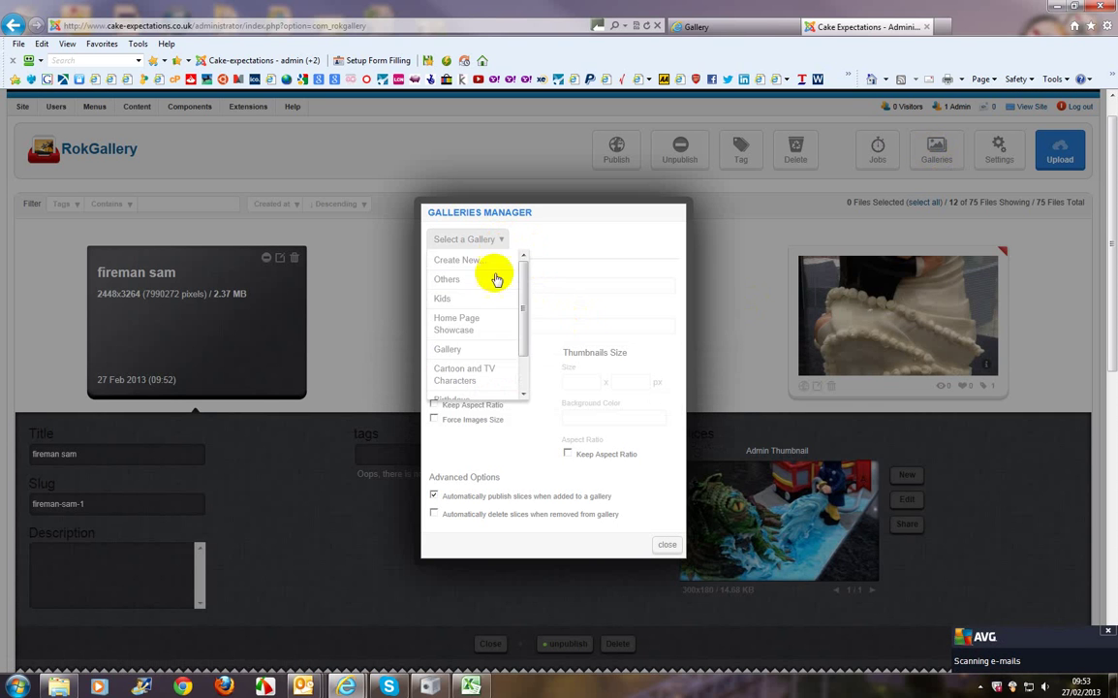
{"action": "left_click_drag", "start_coordinate": [522, 319], "coordinate": [519, 341]}
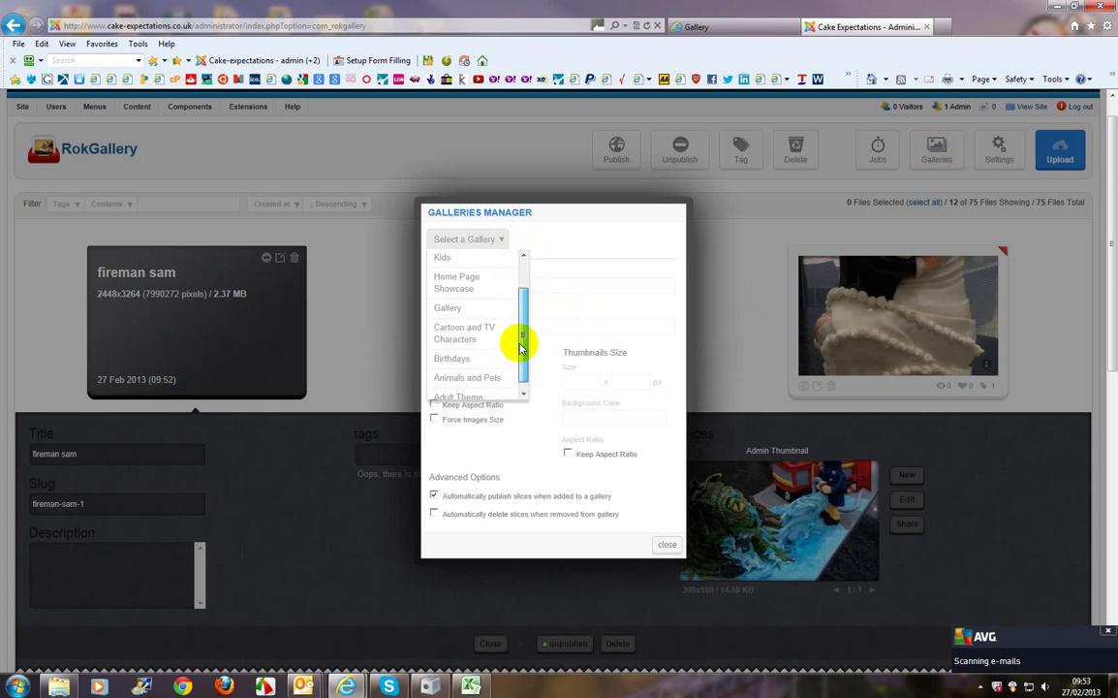
{"action": "left_click", "coordinate": [465, 339]}
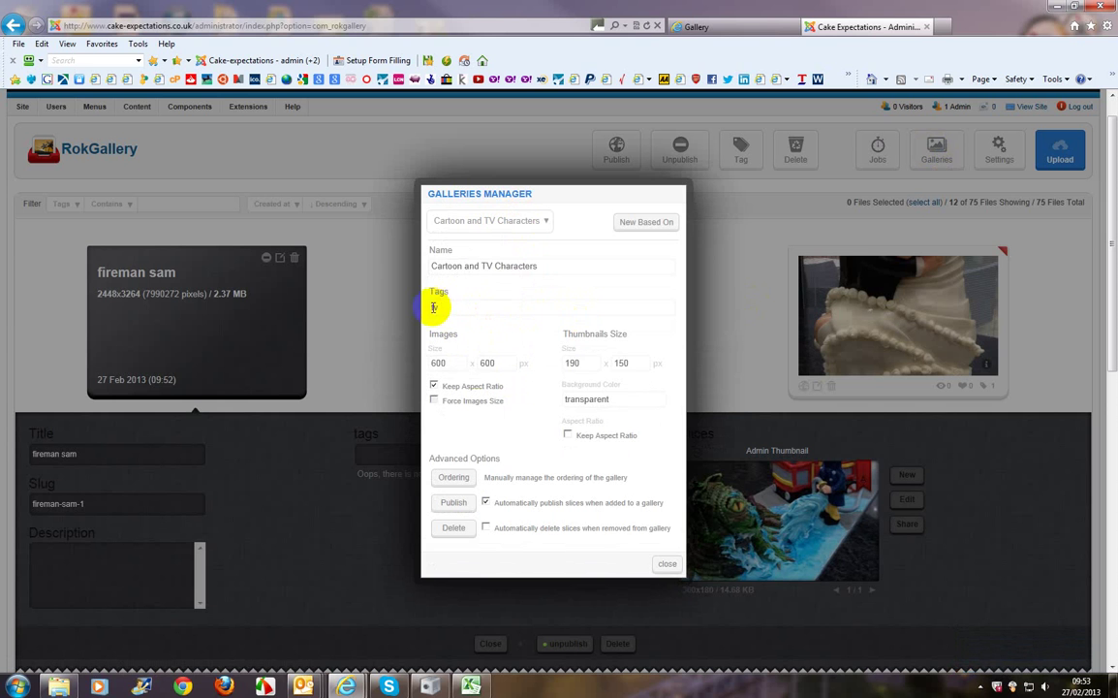
{"action": "left_click", "coordinate": [666, 566]}
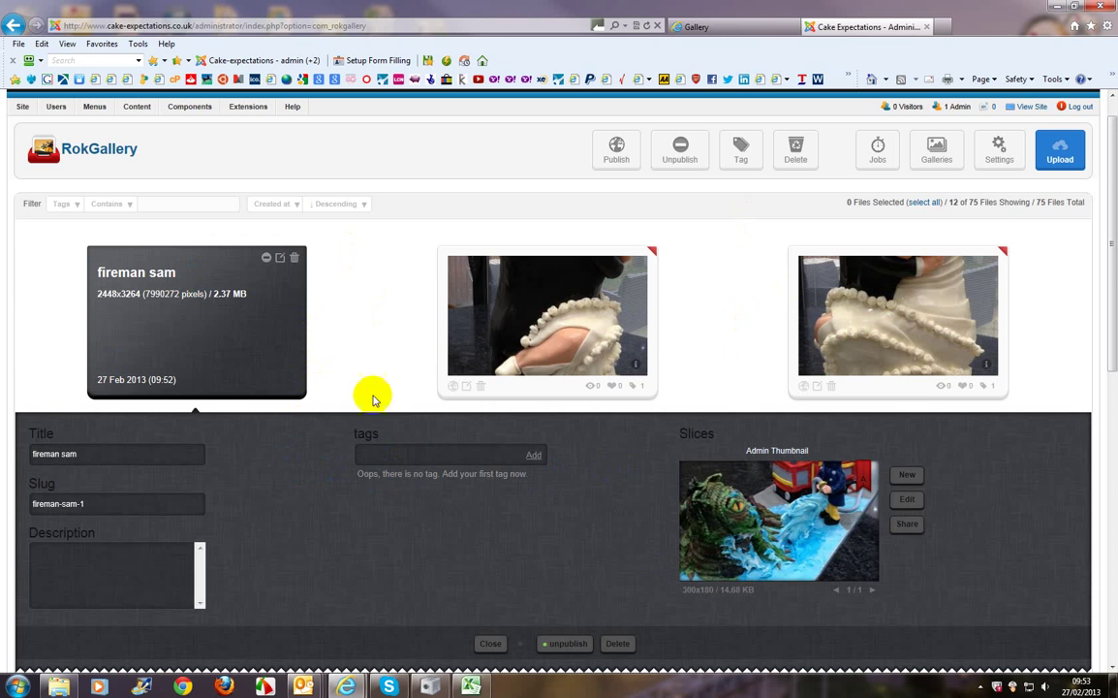
- Add the tag 'tv' to the fireman sam photo and bring the public gallery page forward
{"action": "left_click", "coordinate": [371, 455]}
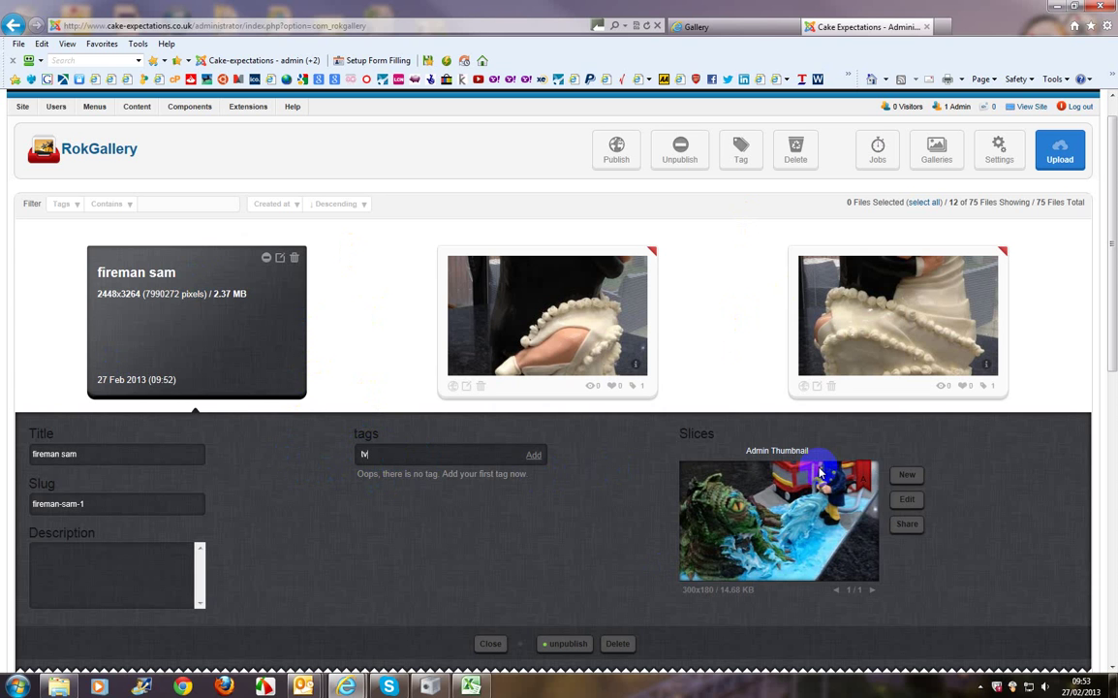
{"action": "left_click", "coordinate": [533, 455]}
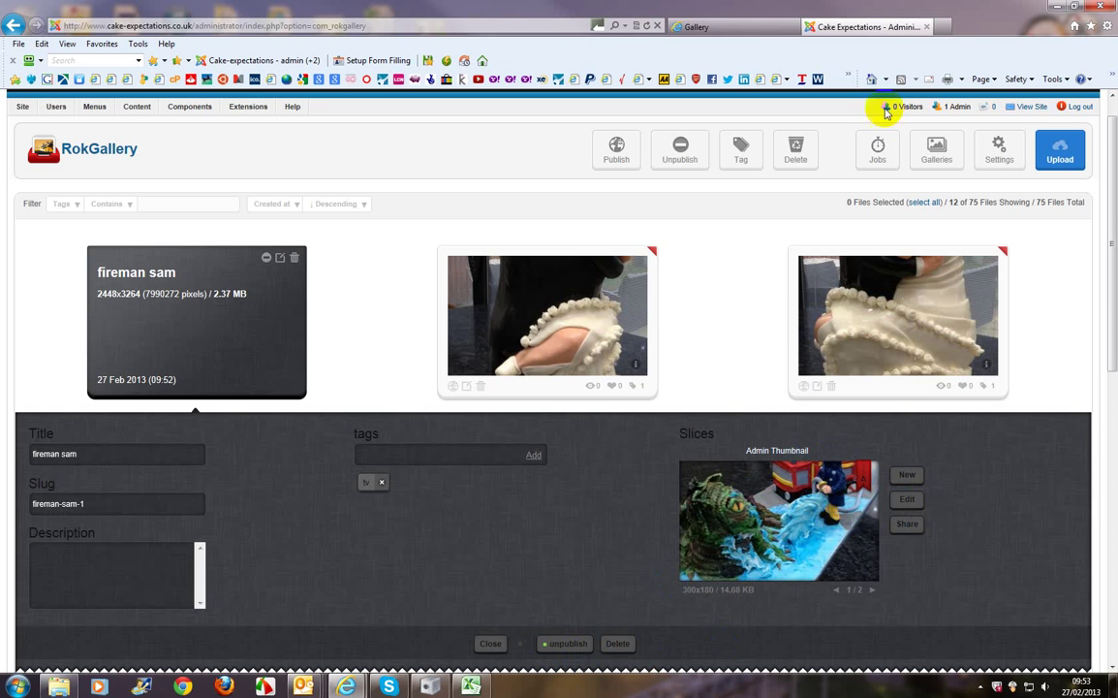
{"action": "left_click", "coordinate": [732, 28]}
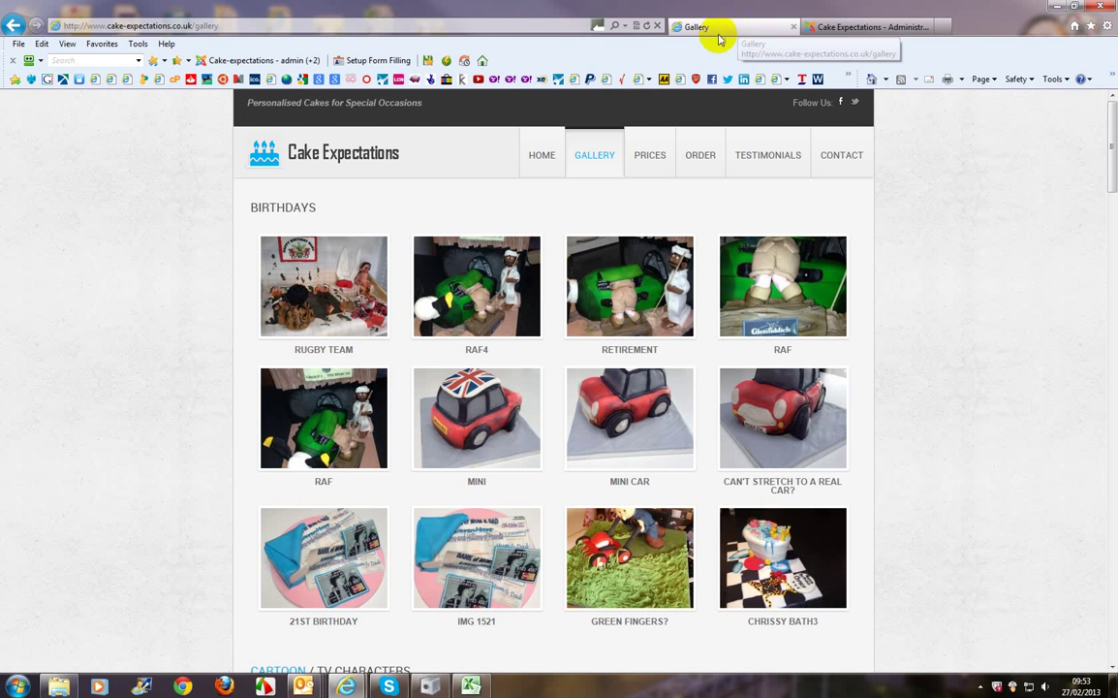
- Reload the gallery to confirm Fireman Sam appears twice under Cartoon / TV Characters, then return to admin
{"action": "left_click", "coordinate": [646, 29]}
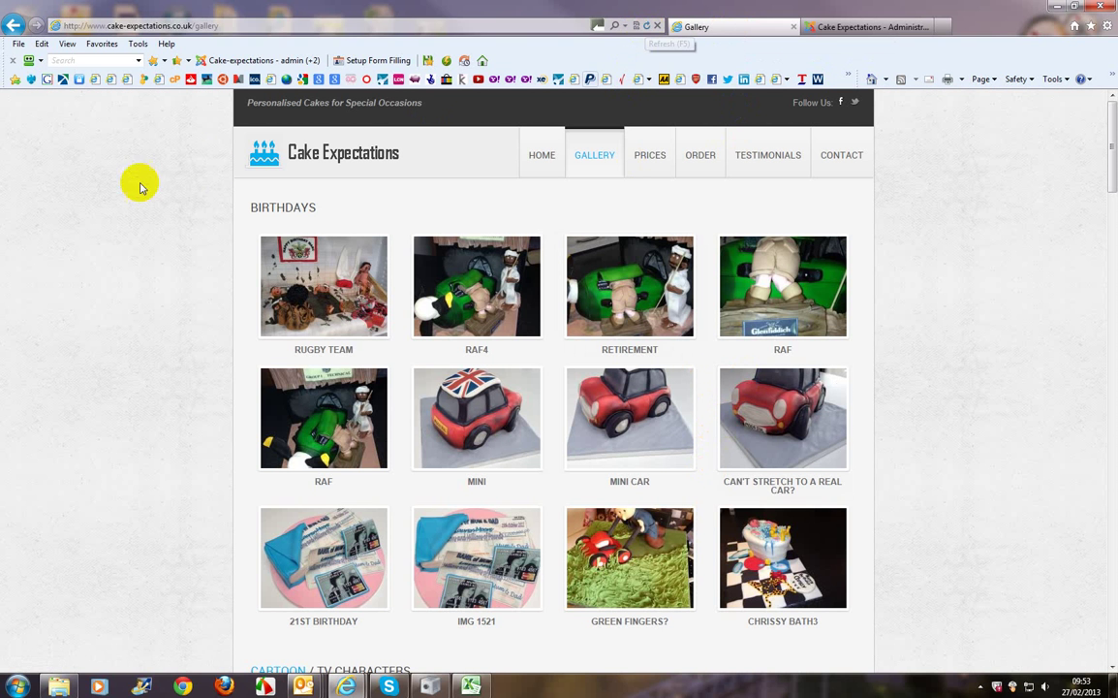
{"action": "left_click", "coordinate": [647, 29]}
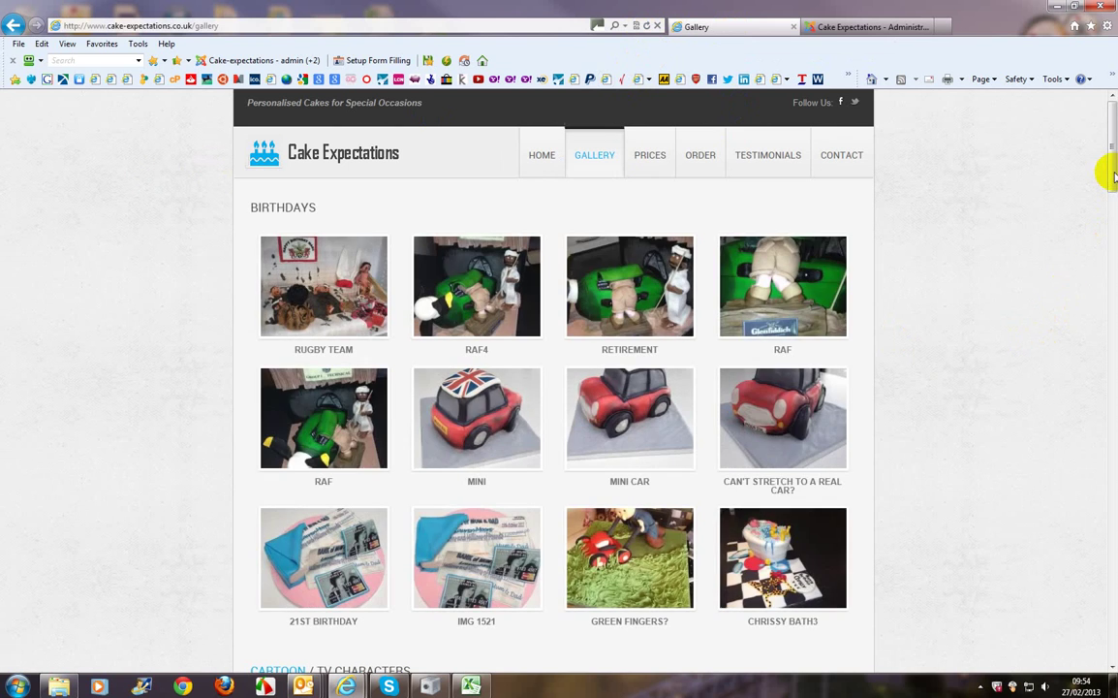
{"action": "left_click_drag", "start_coordinate": [1112, 172], "coordinate": [1112, 243]}
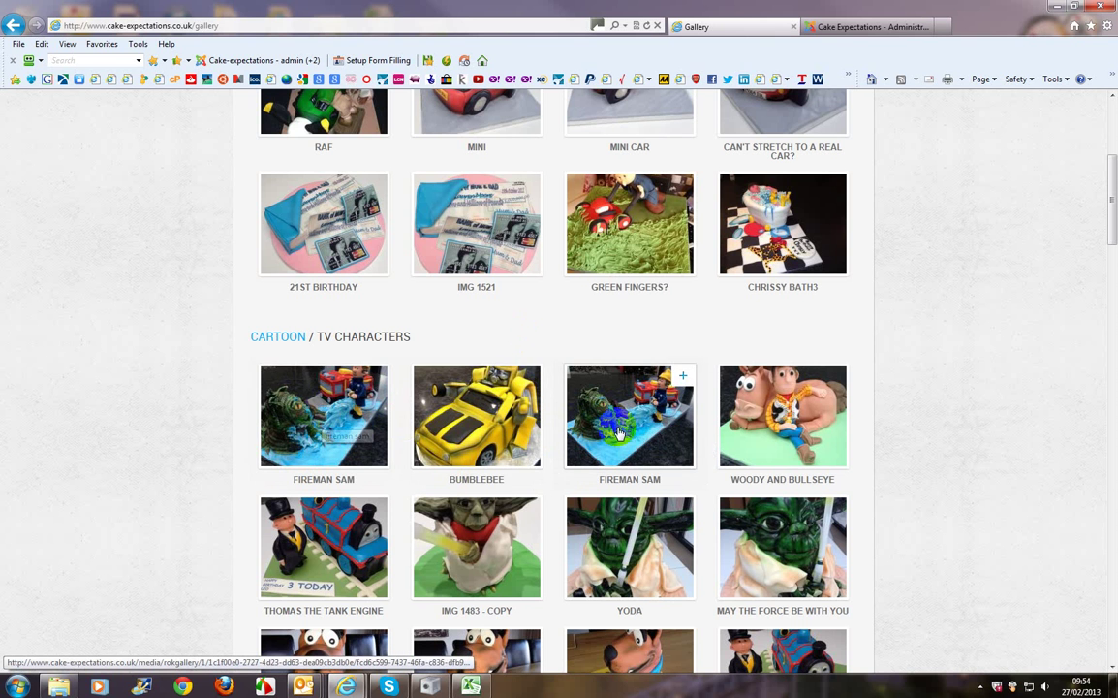
{"action": "left_click", "coordinate": [849, 26]}
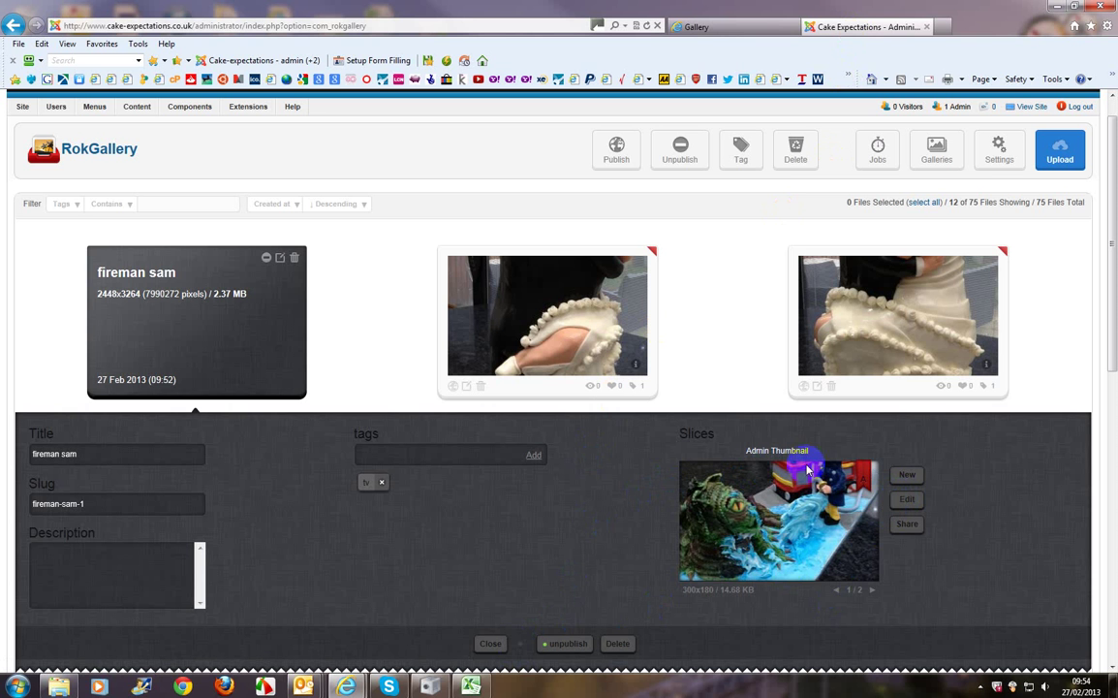
- Move the Admin Thumbnail crop up to y 43 over Fireman Sam and his engine, and save
{"action": "left_click", "coordinate": [904, 500]}
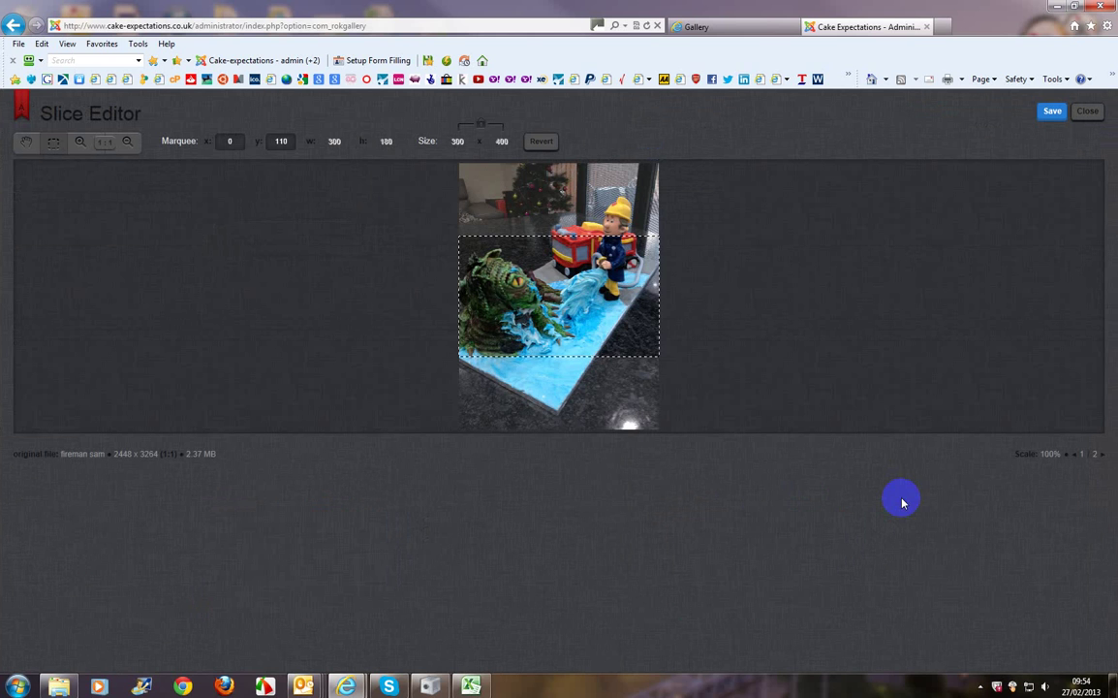
{"action": "left_click_drag", "start_coordinate": [577, 296], "coordinate": [585, 256]}
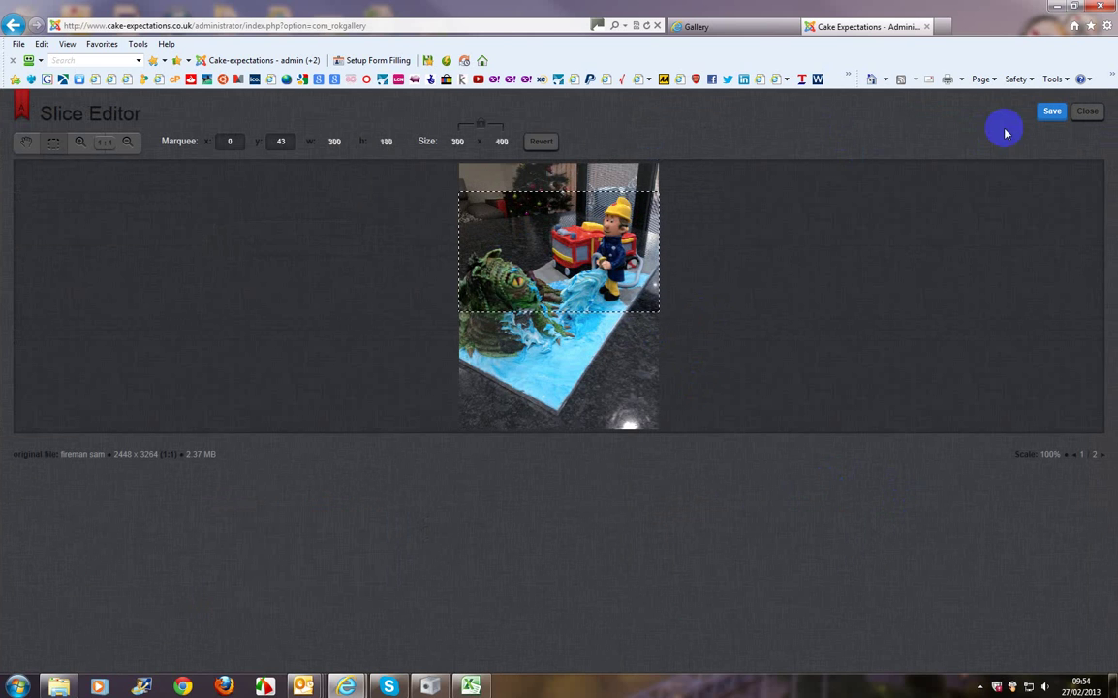
{"action": "left_click", "coordinate": [1052, 112]}
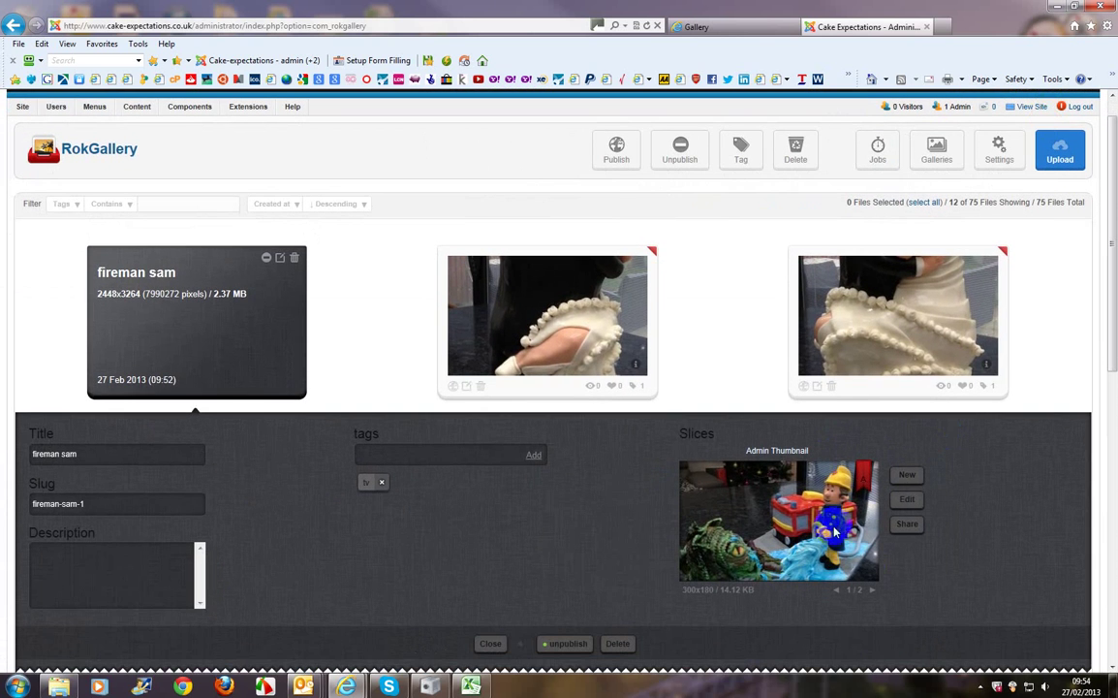
- Review both slices, re-save the Admin Thumbnail crop, and close the fireman sam details
{"action": "left_click", "coordinate": [871, 597]}
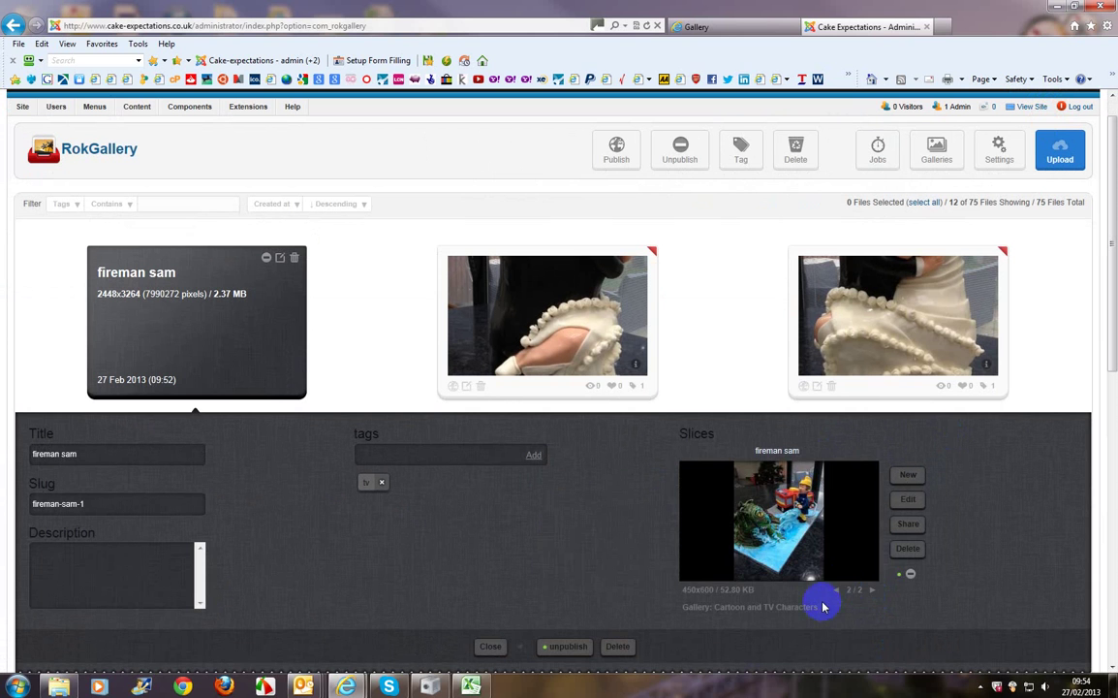
{"action": "left_click", "coordinate": [837, 594]}
{"action": "left_click", "coordinate": [873, 597]}
{"action": "left_click", "coordinate": [838, 591]}
{"action": "left_click", "coordinate": [910, 502]}
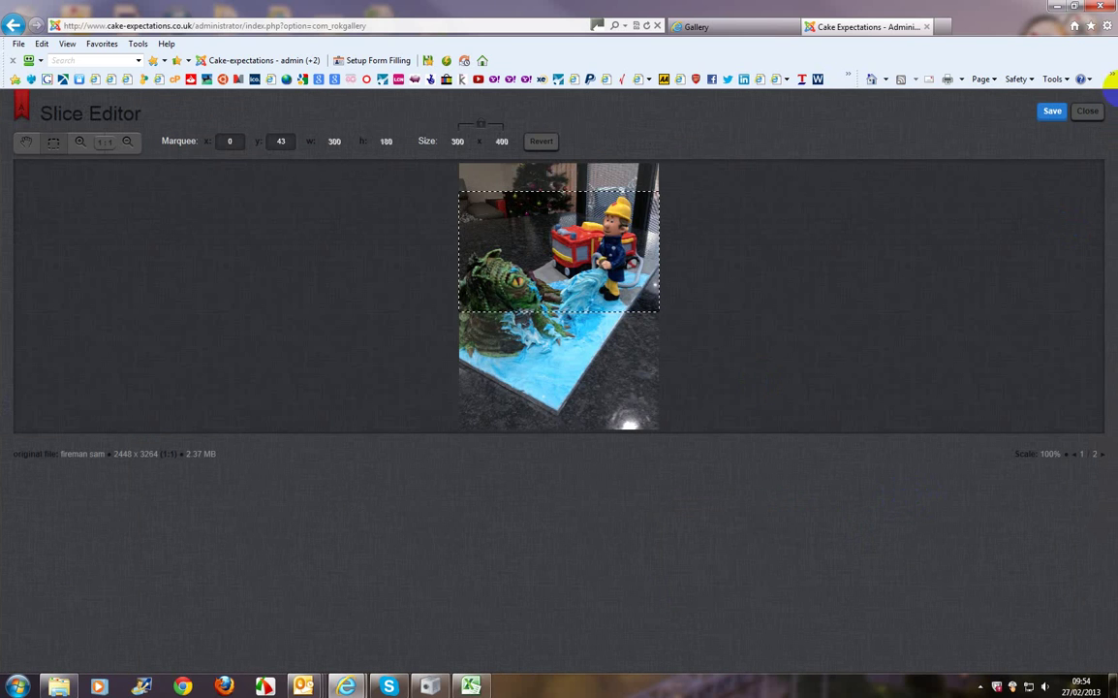
{"action": "left_click", "coordinate": [1052, 111]}
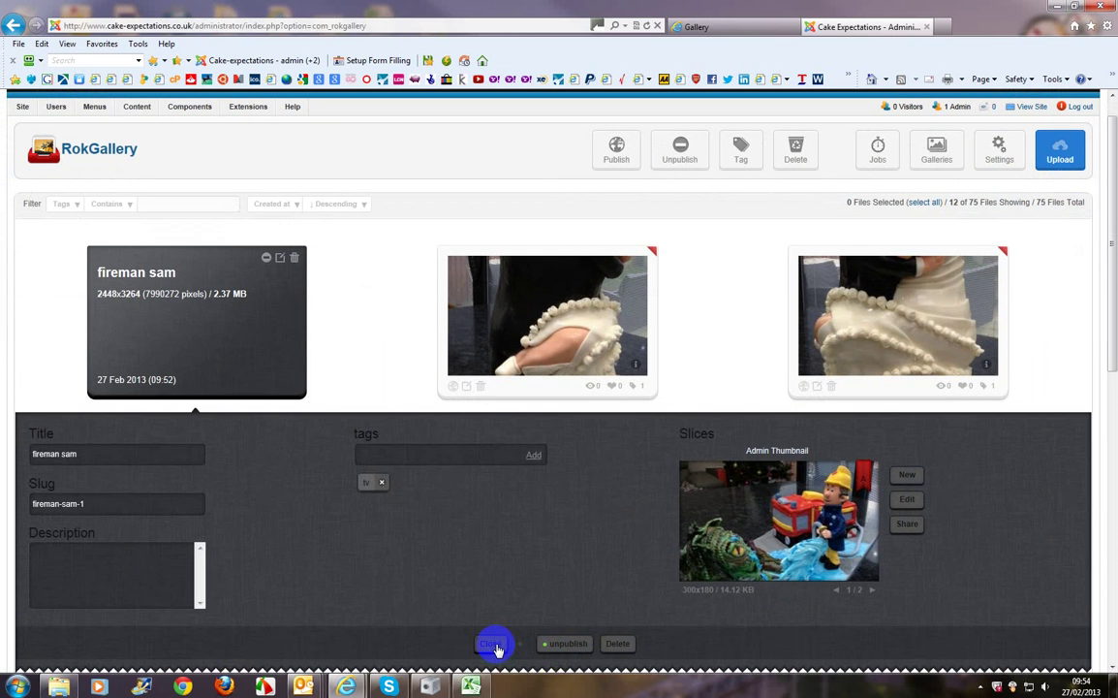
{"action": "left_click", "coordinate": [492, 646]}
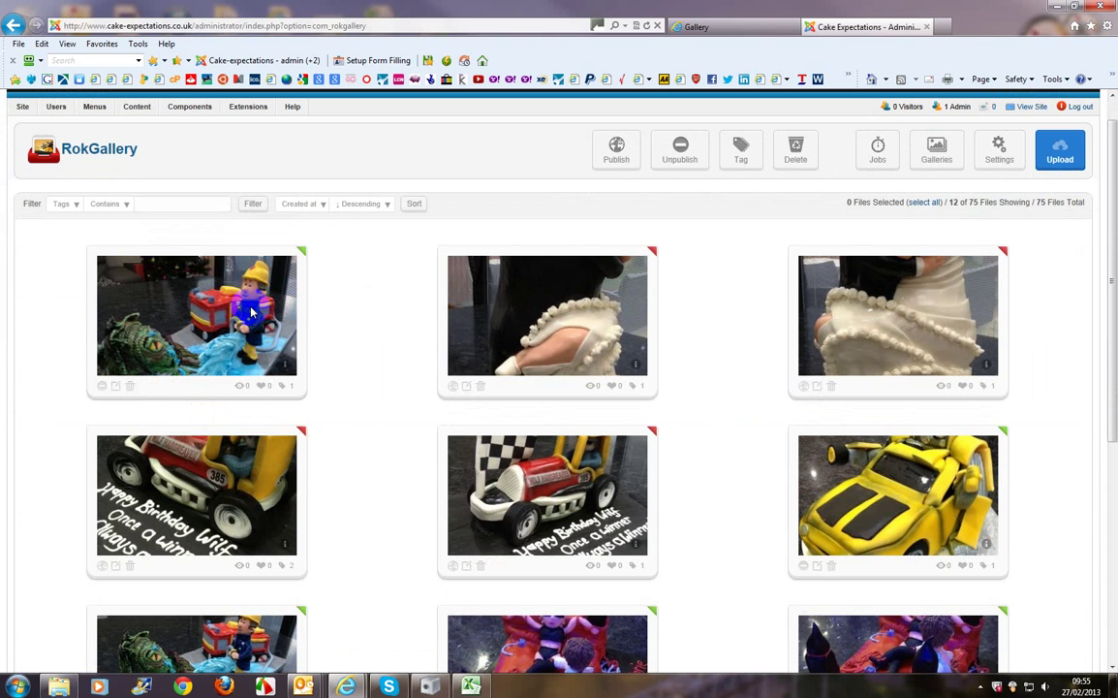
- Set the file filter field to Gallery with the Is comparison
{"action": "left_click", "coordinate": [69, 205]}
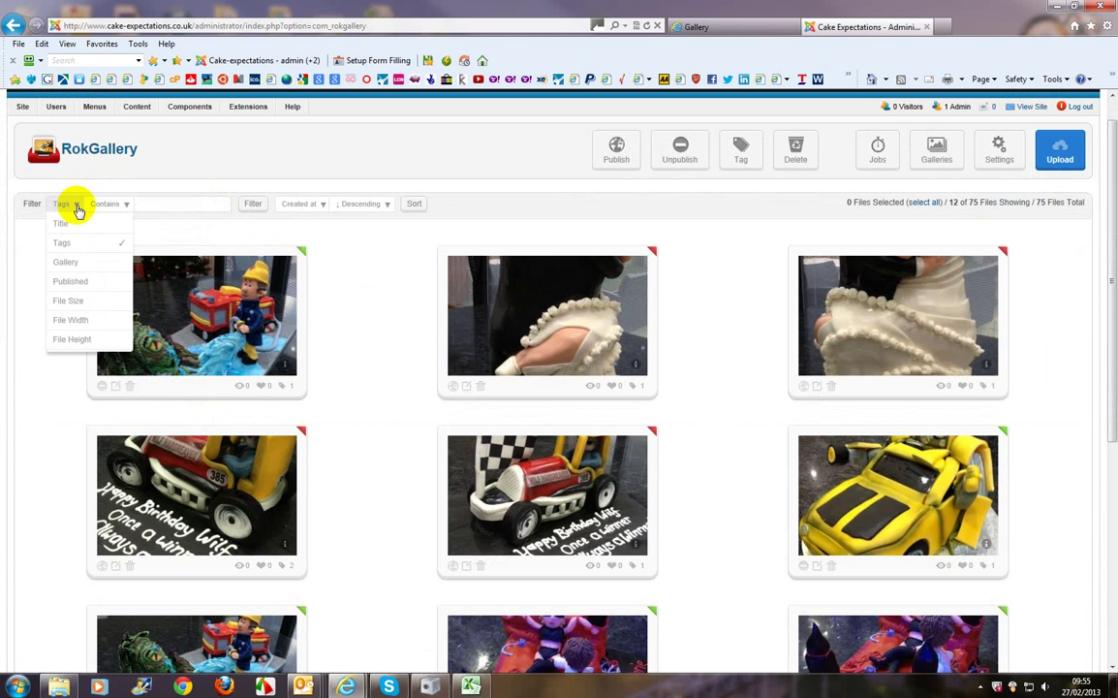
{"action": "left_click", "coordinate": [68, 265]}
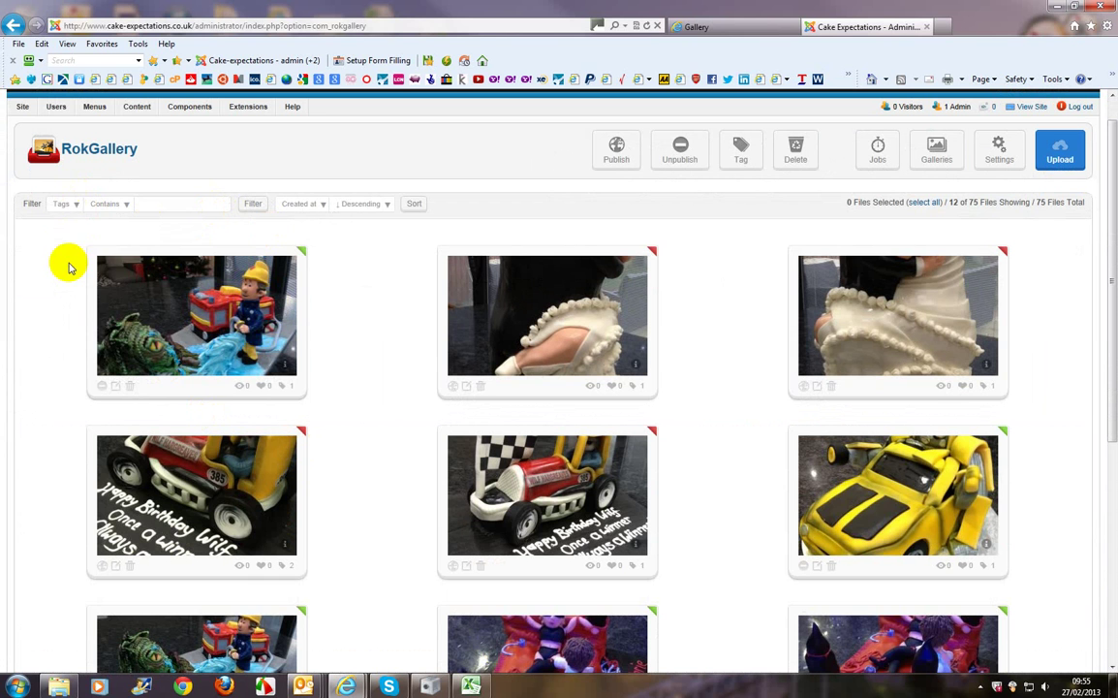
{"action": "left_click", "coordinate": [70, 206]}
{"action": "left_click", "coordinate": [65, 263]}
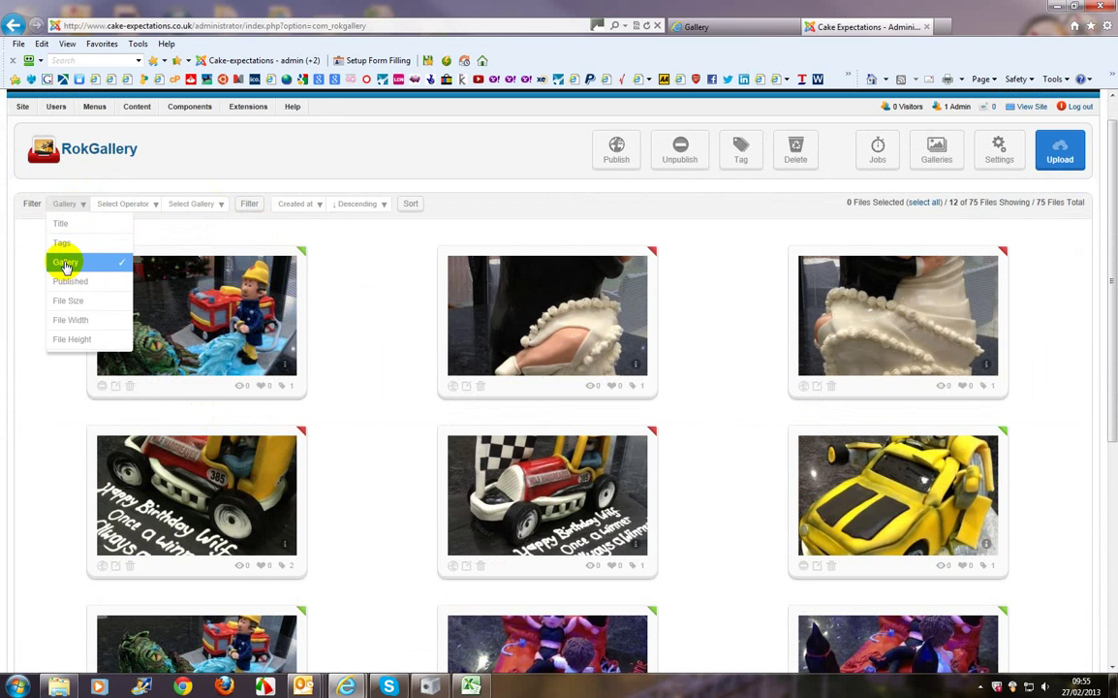
{"action": "left_click", "coordinate": [146, 205]}
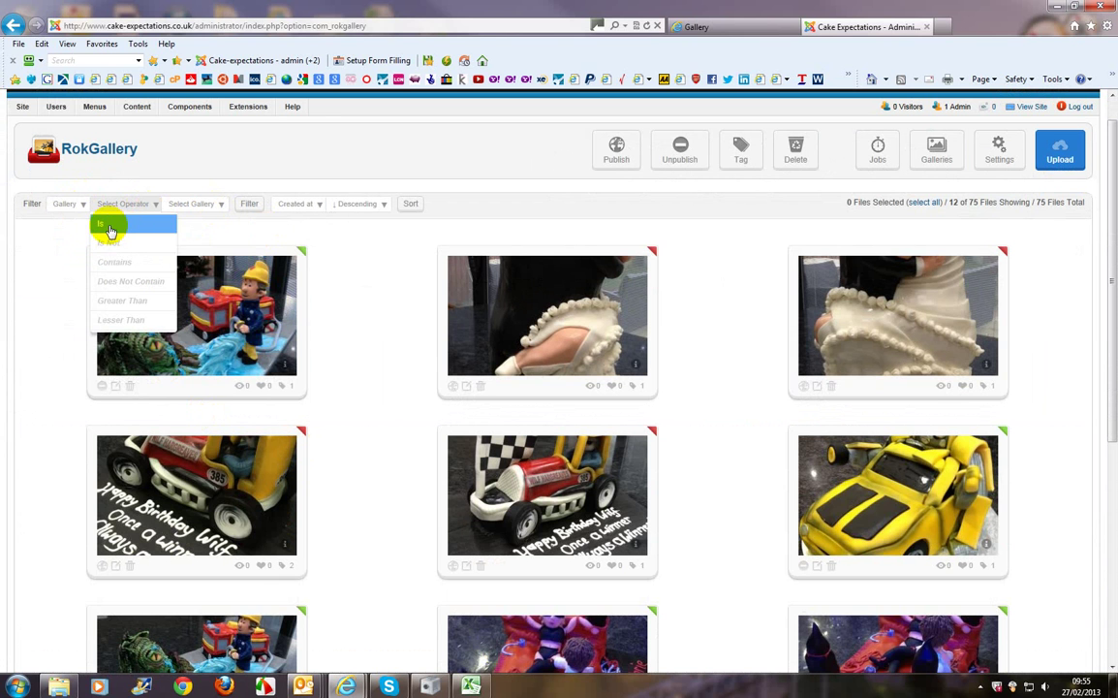
{"action": "left_click", "coordinate": [110, 229]}
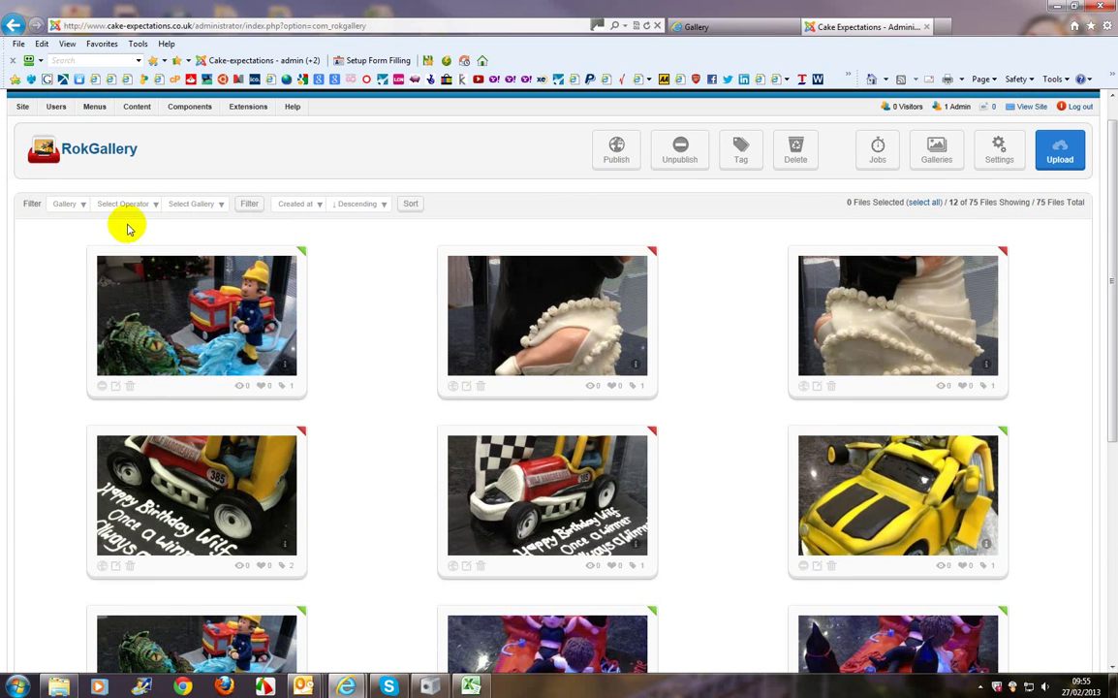
{"action": "left_click", "coordinate": [145, 208]}
{"action": "left_click", "coordinate": [123, 227]}
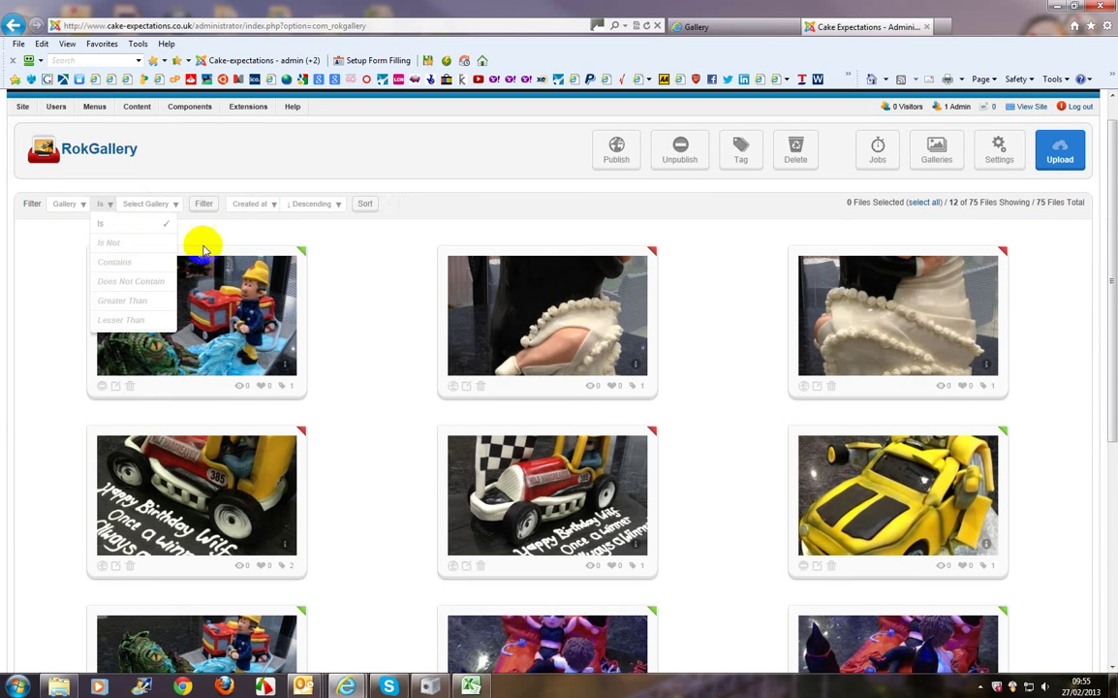
- Choose Cartoon and TV Characters as the filter value and apply the filter
{"action": "left_click", "coordinate": [163, 205]}
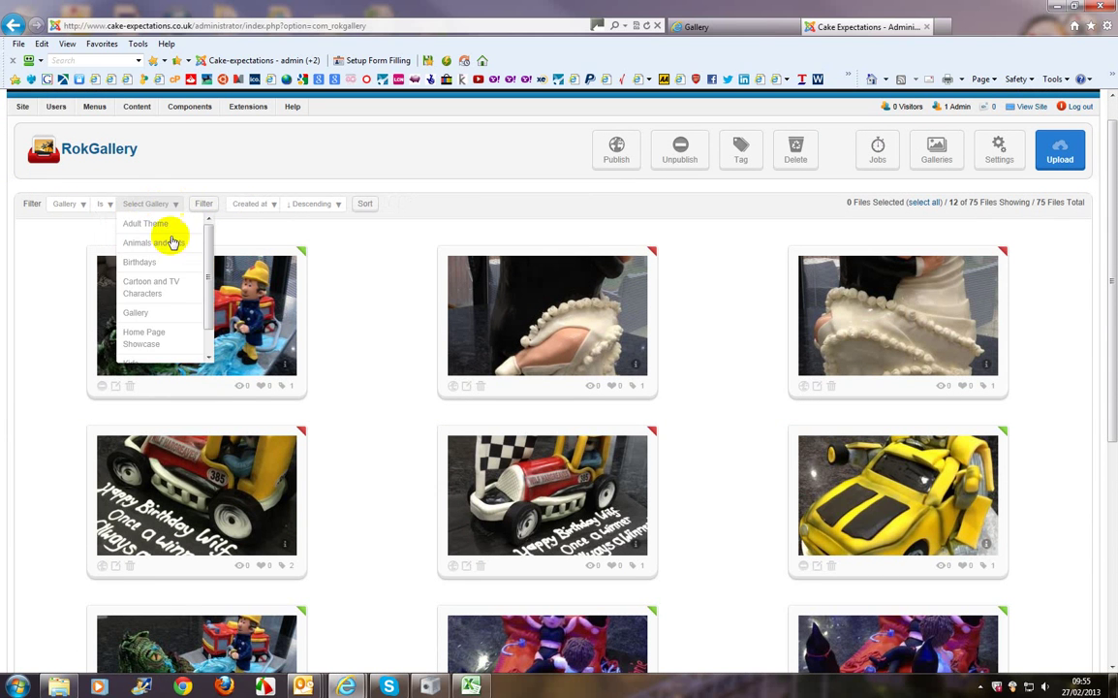
{"action": "left_click", "coordinate": [160, 293]}
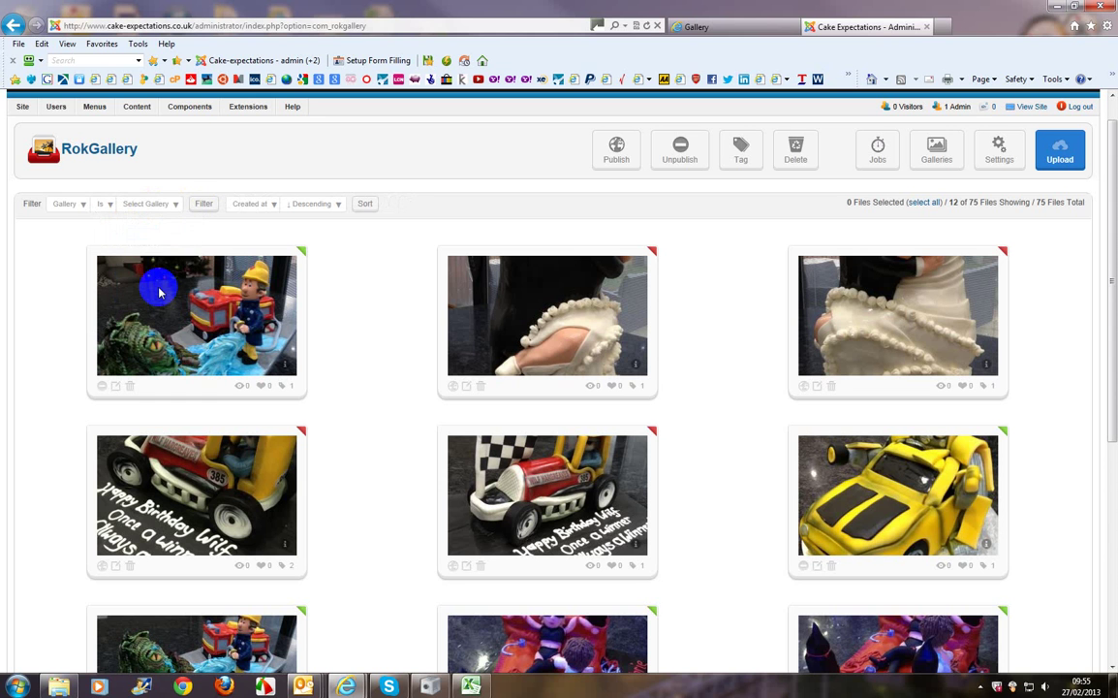
{"action": "left_click", "coordinate": [160, 205]}
{"action": "left_click", "coordinate": [145, 291]}
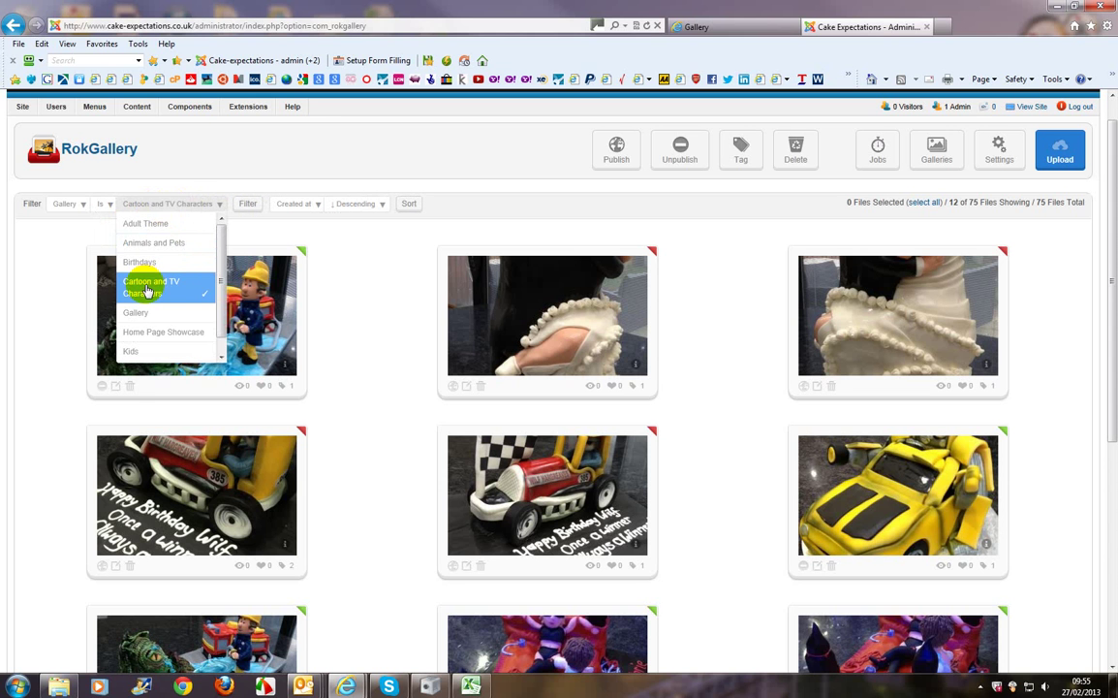
{"action": "left_click", "coordinate": [248, 206]}
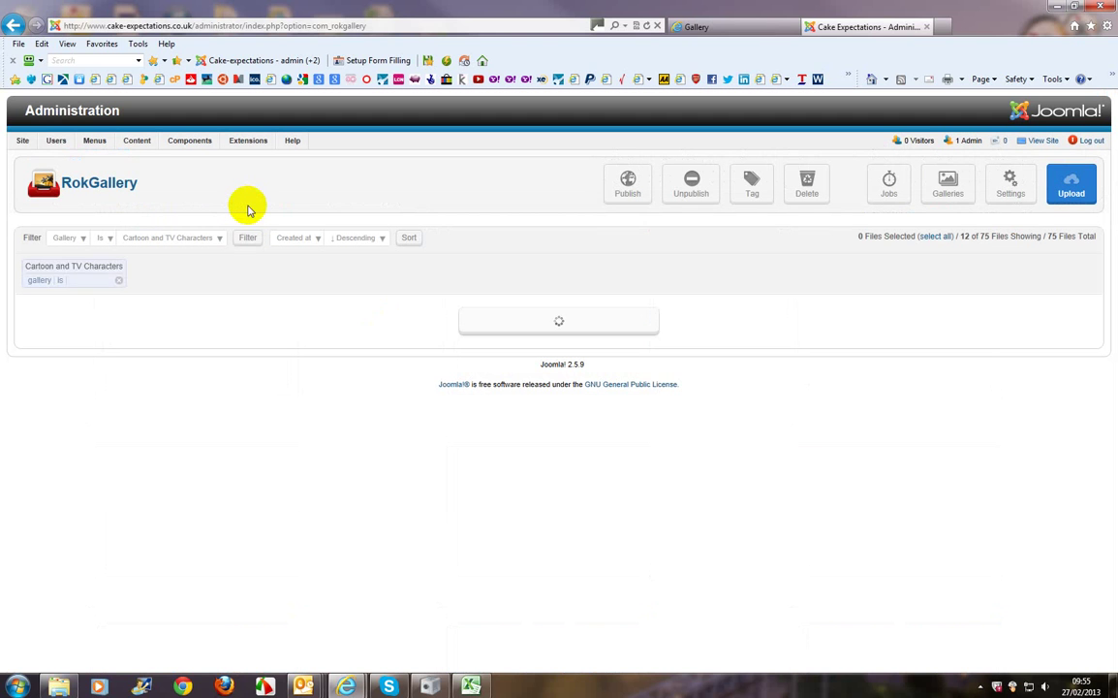
- Compare the two duplicate Fireman Sam photos in the public gallery's lightbox
{"action": "left_click", "coordinate": [738, 29]}
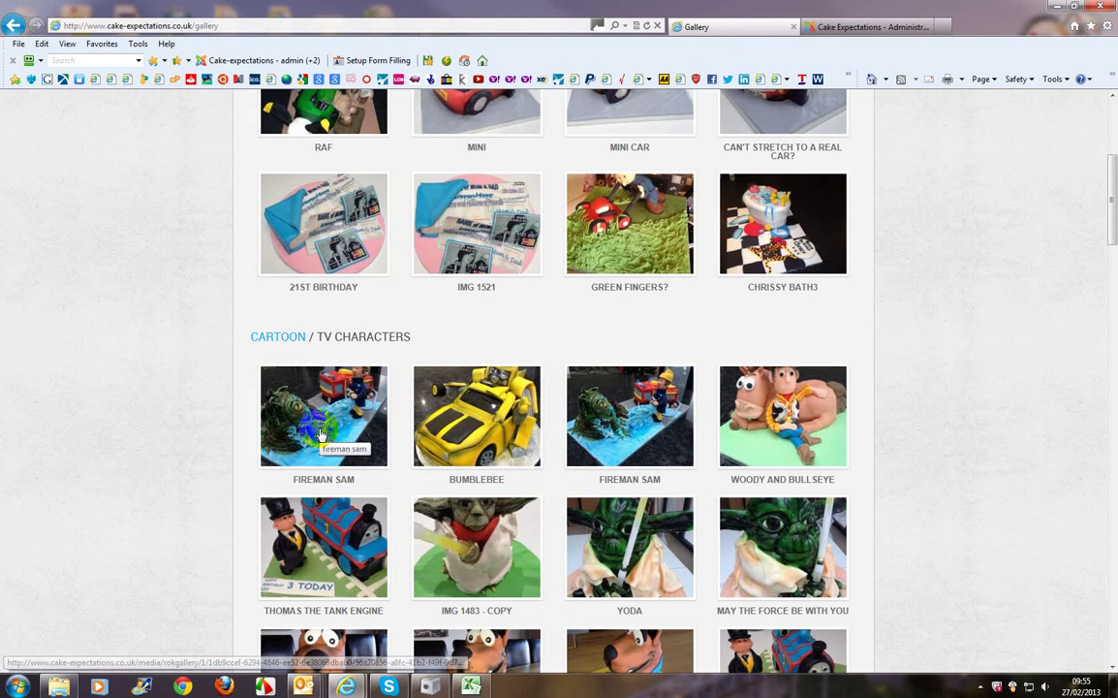
{"action": "left_click", "coordinate": [310, 399]}
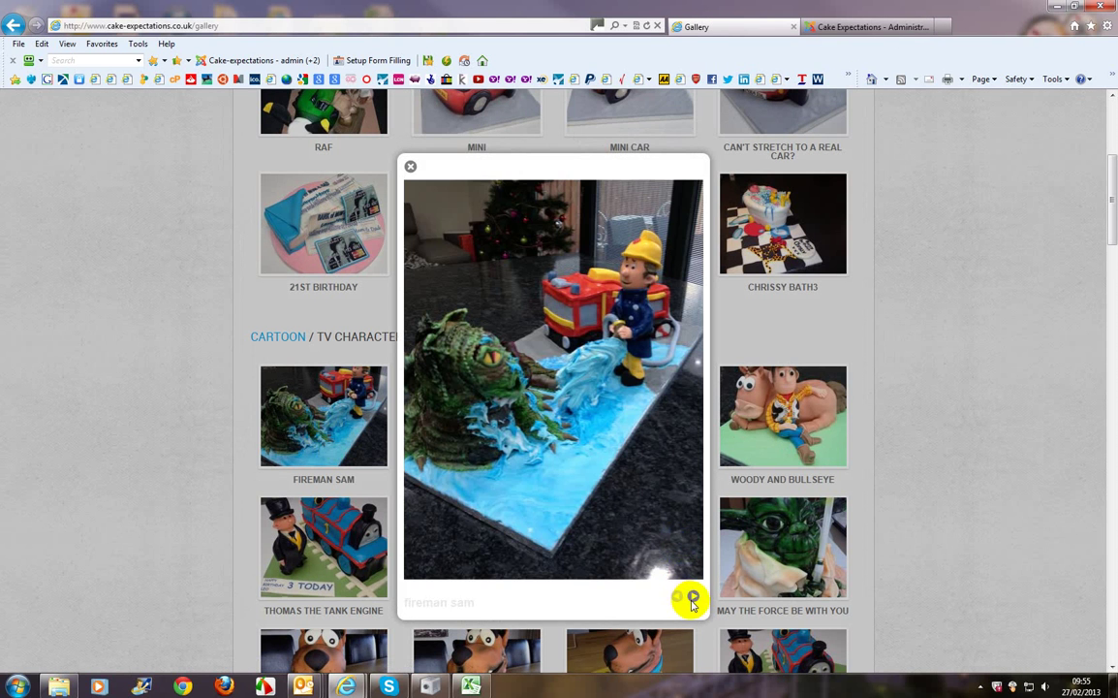
{"action": "left_click", "coordinate": [694, 596]}
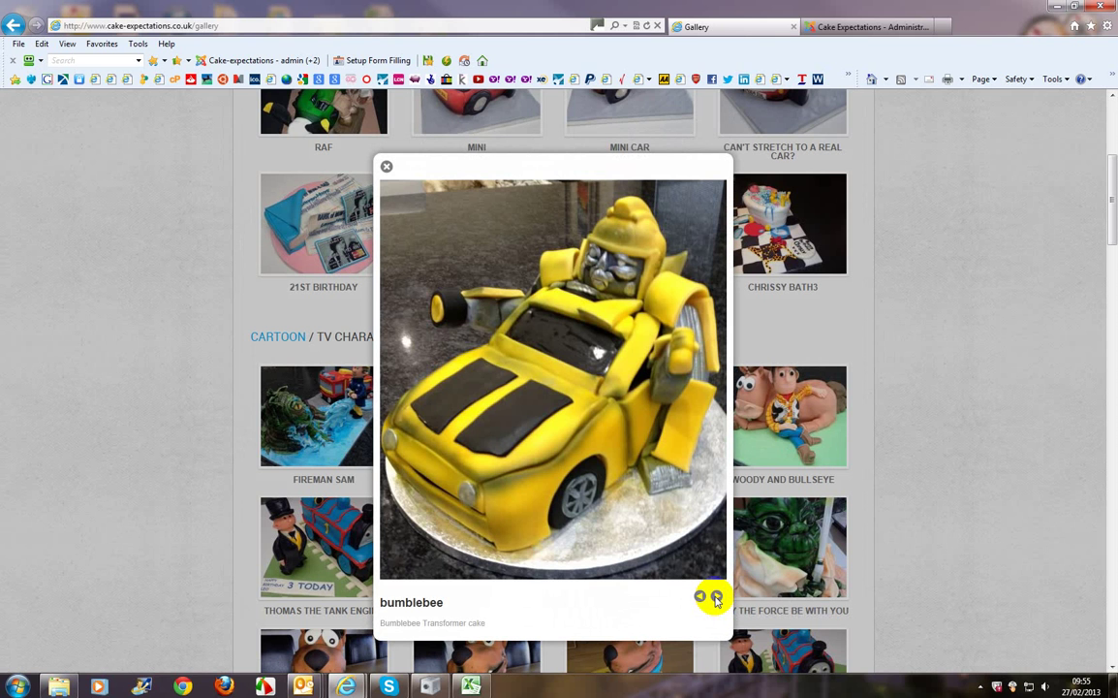
{"action": "left_click", "coordinate": [716, 597]}
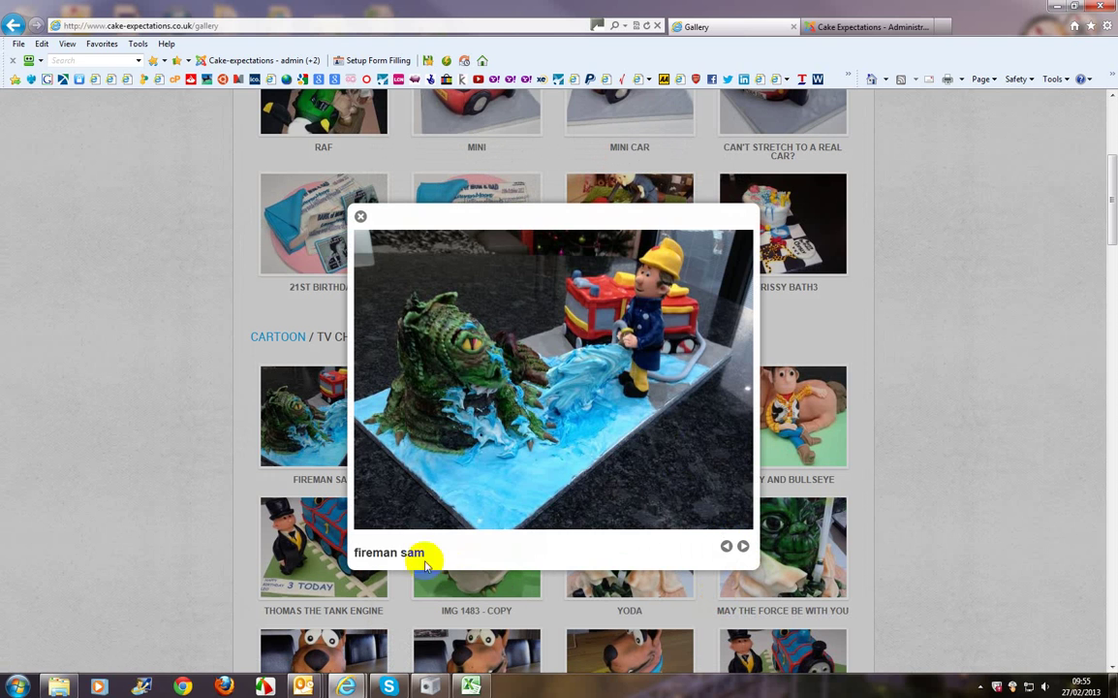
{"action": "left_click", "coordinate": [360, 216]}
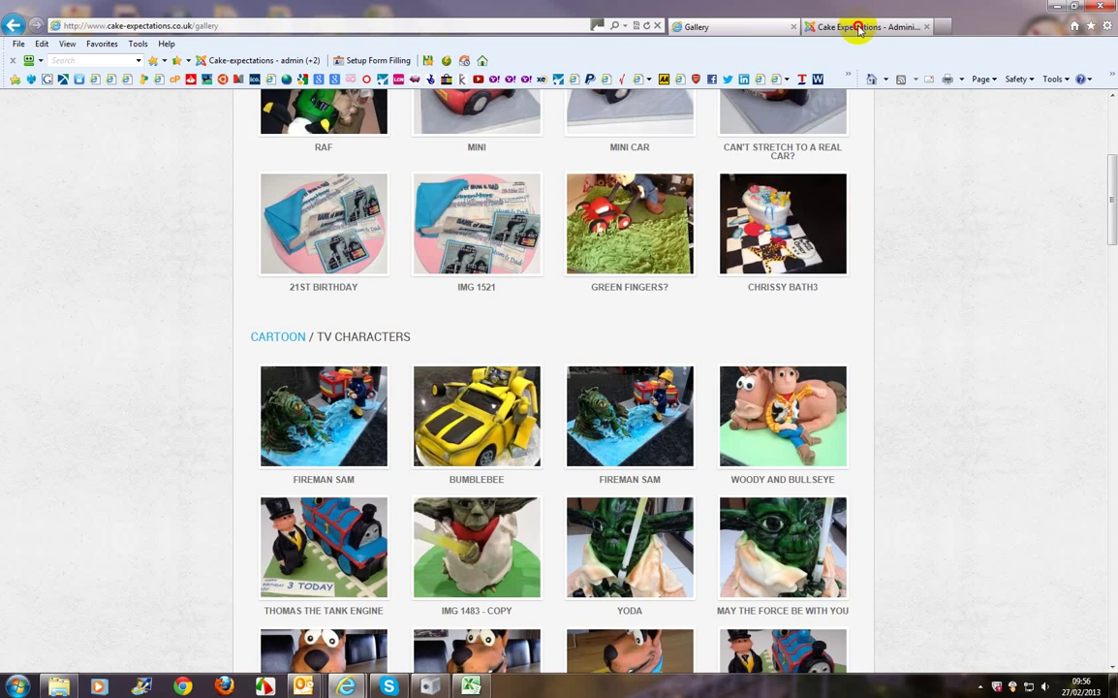
{"action": "left_click", "coordinate": [858, 29]}
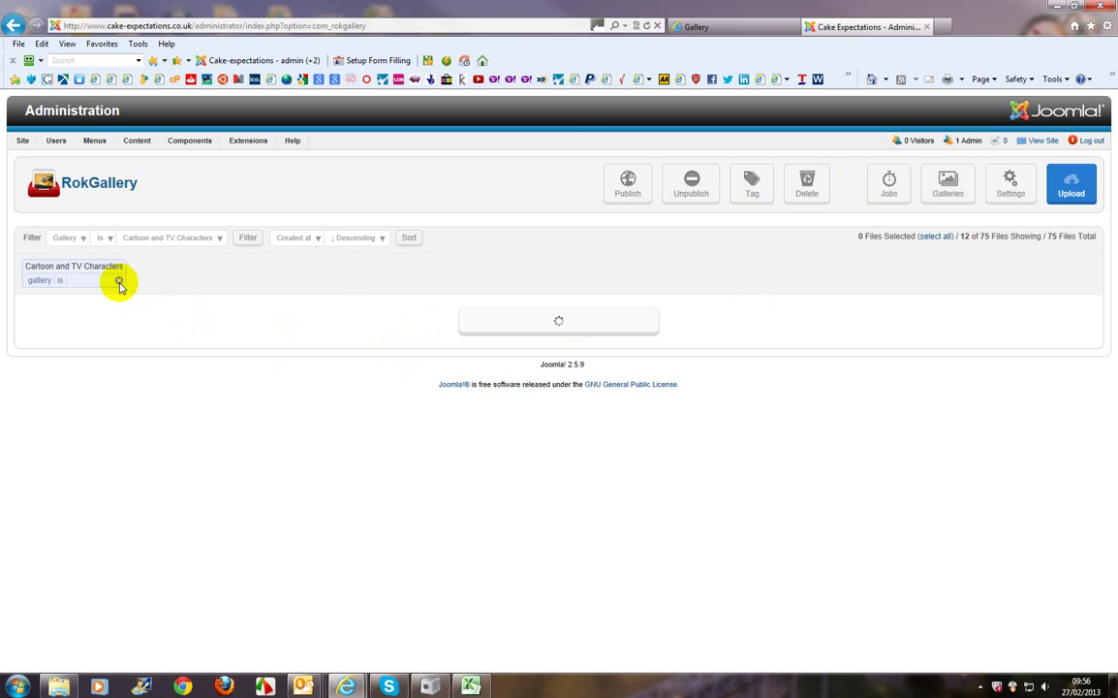
- Reload the RokGallery file list and set up a Tags contains 'tv' filter
{"action": "left_click", "coordinate": [647, 26]}
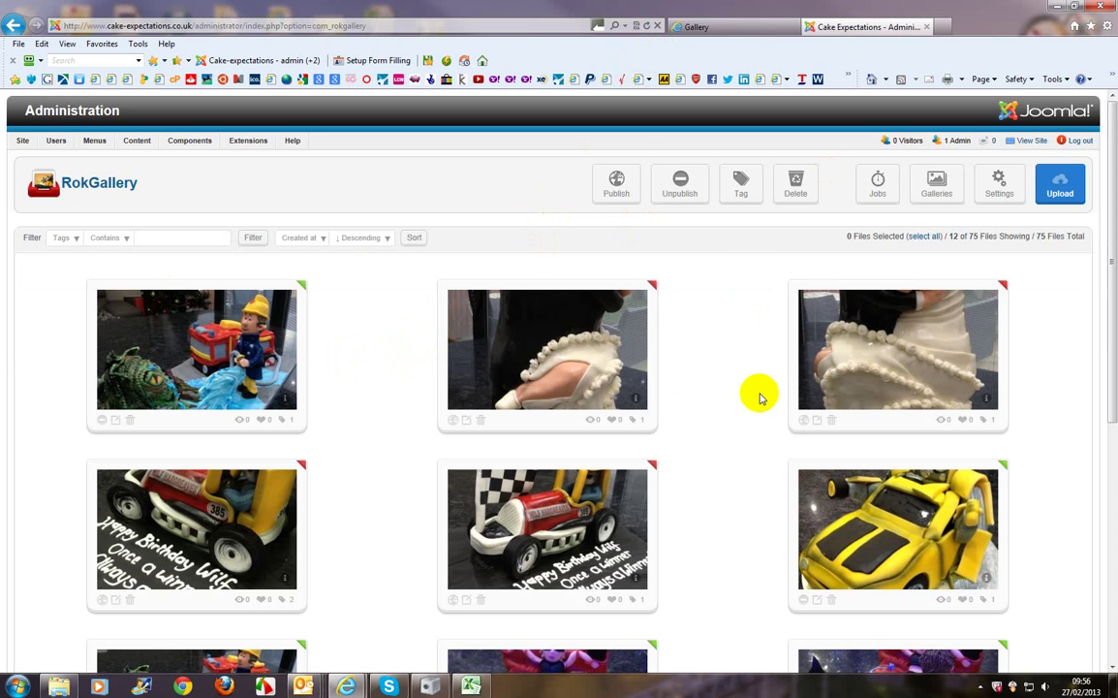
{"action": "left_click", "coordinate": [68, 238]}
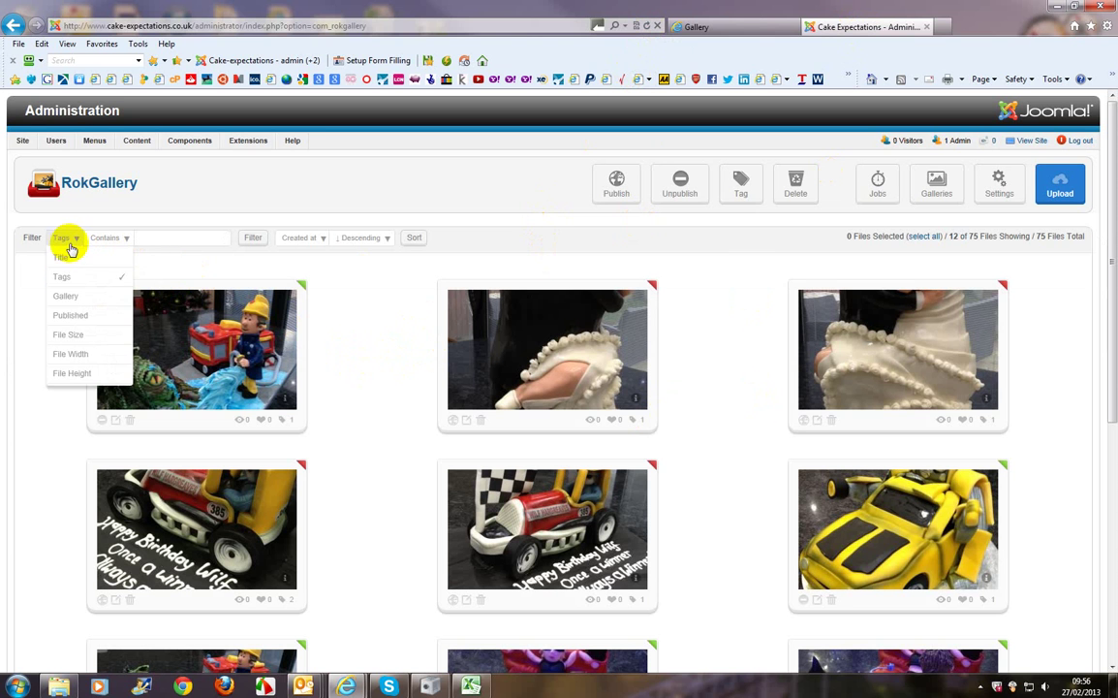
{"action": "left_click", "coordinate": [114, 237]}
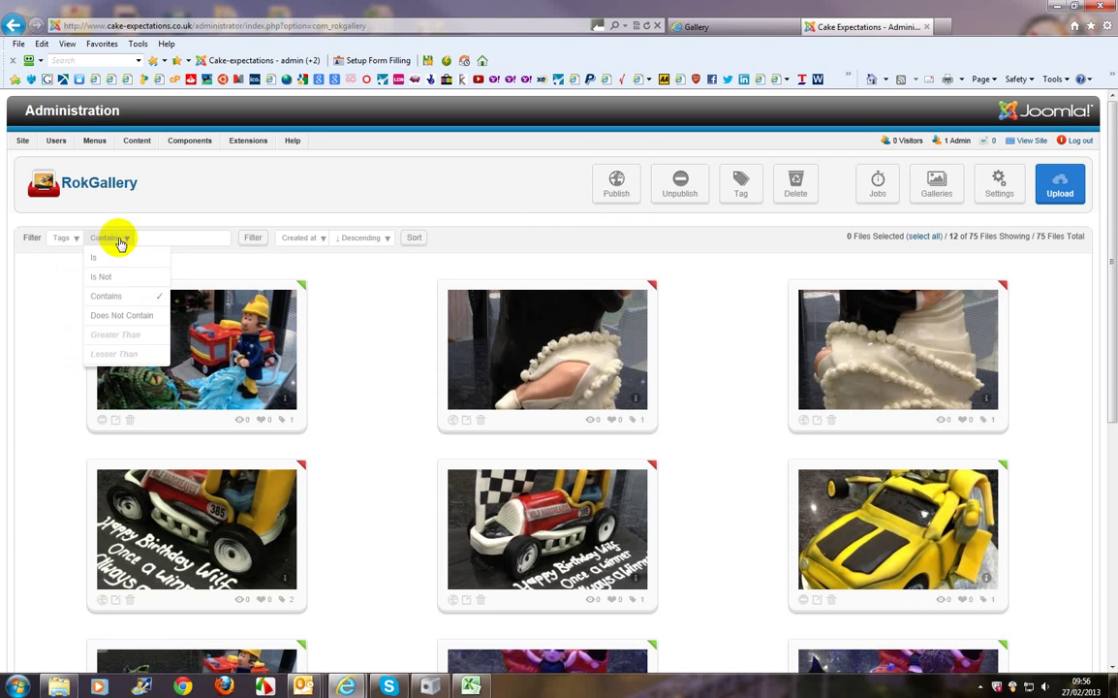
{"action": "left_click", "coordinate": [100, 256]}
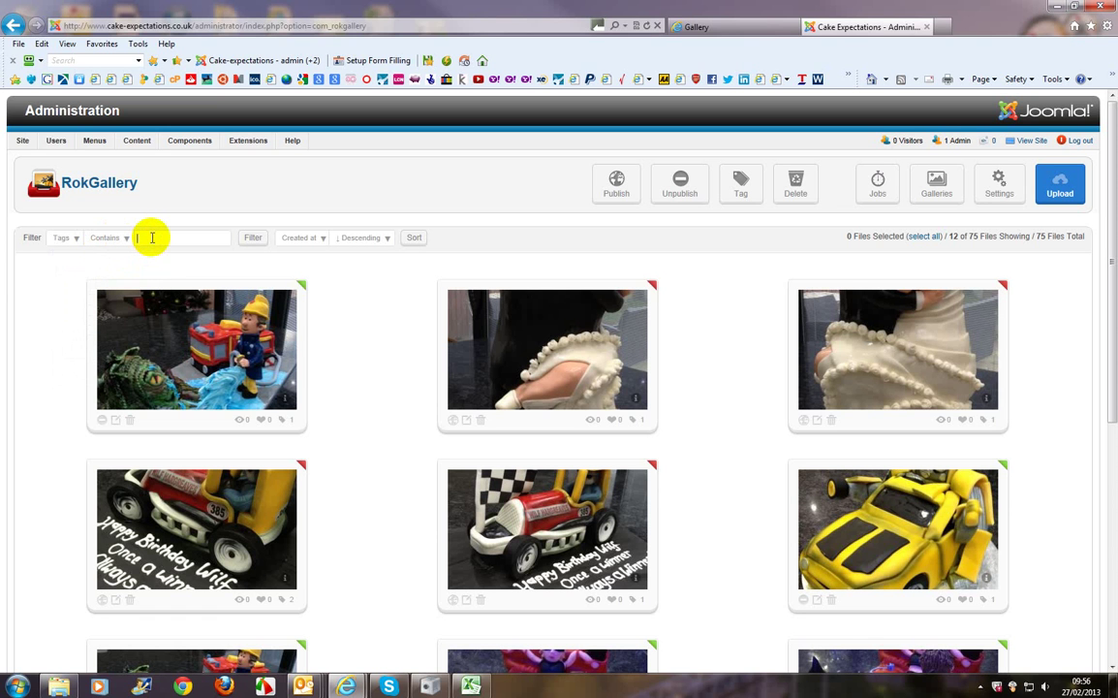
- Apply the tv tag filter (22 files) and unpublish the first Fireman Sam photo
{"action": "left_click", "coordinate": [251, 240]}
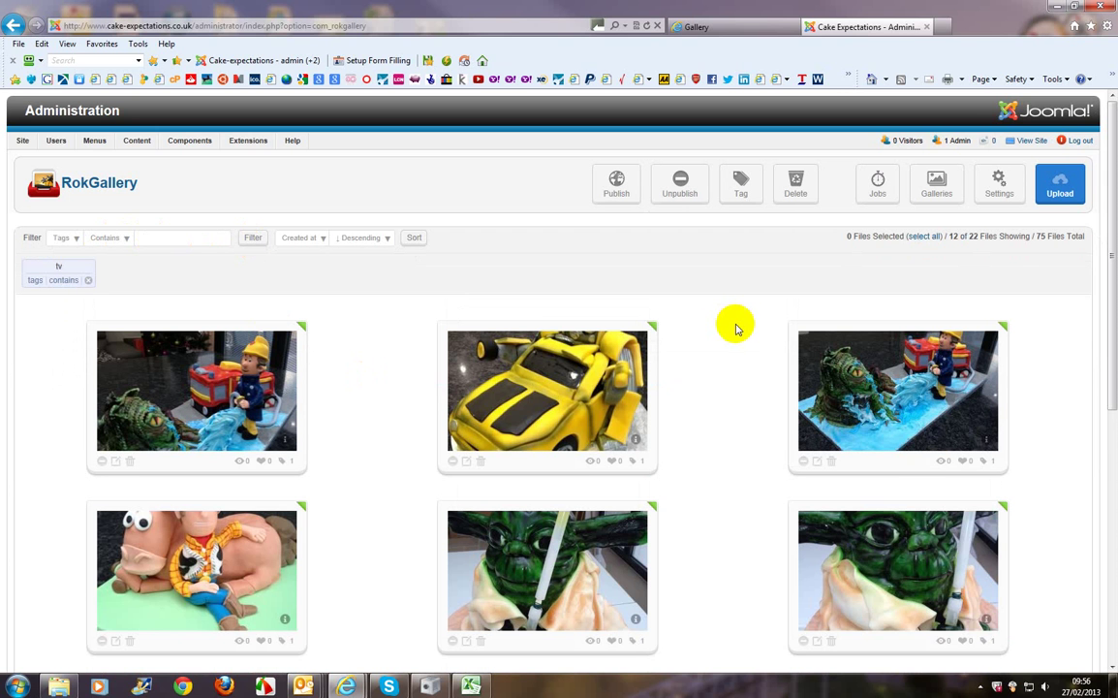
{"action": "scroll", "coordinate": [735, 329], "scroll_direction": "down", "scroll_amount": 2}
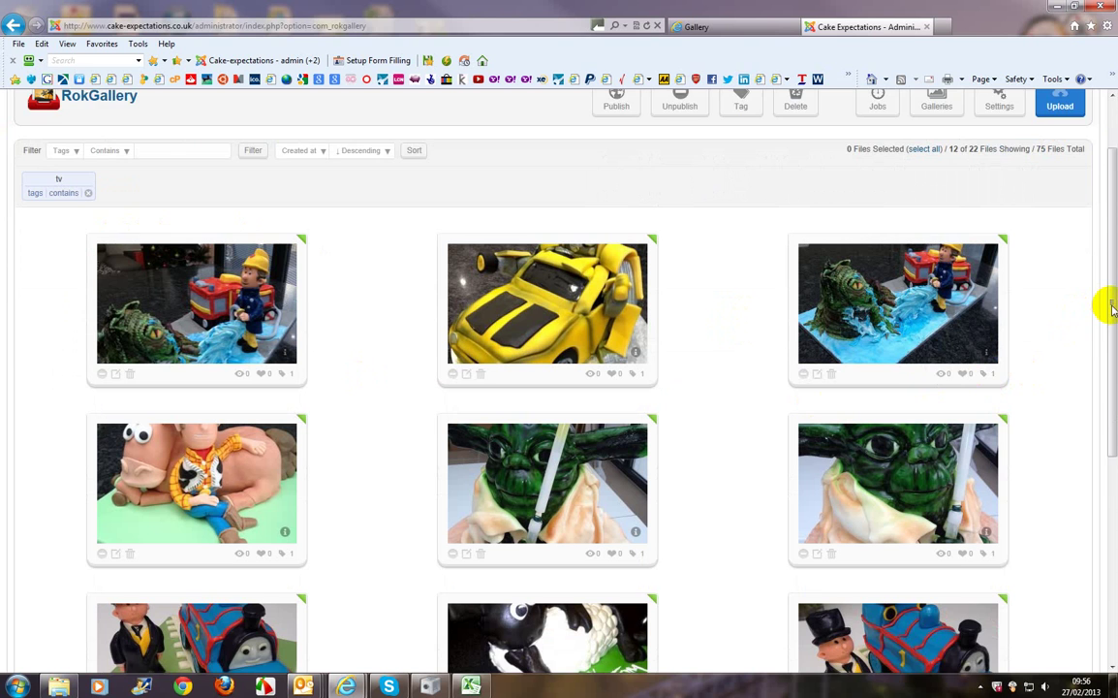
{"action": "mouse_move", "coordinate": [1110, 304]}
{"action": "left_mouse_down"}
{"action": "mouse_move", "coordinate": [1111, 342]}
{"action": "mouse_move", "coordinate": [1111, 319]}
{"action": "left_mouse_up"}
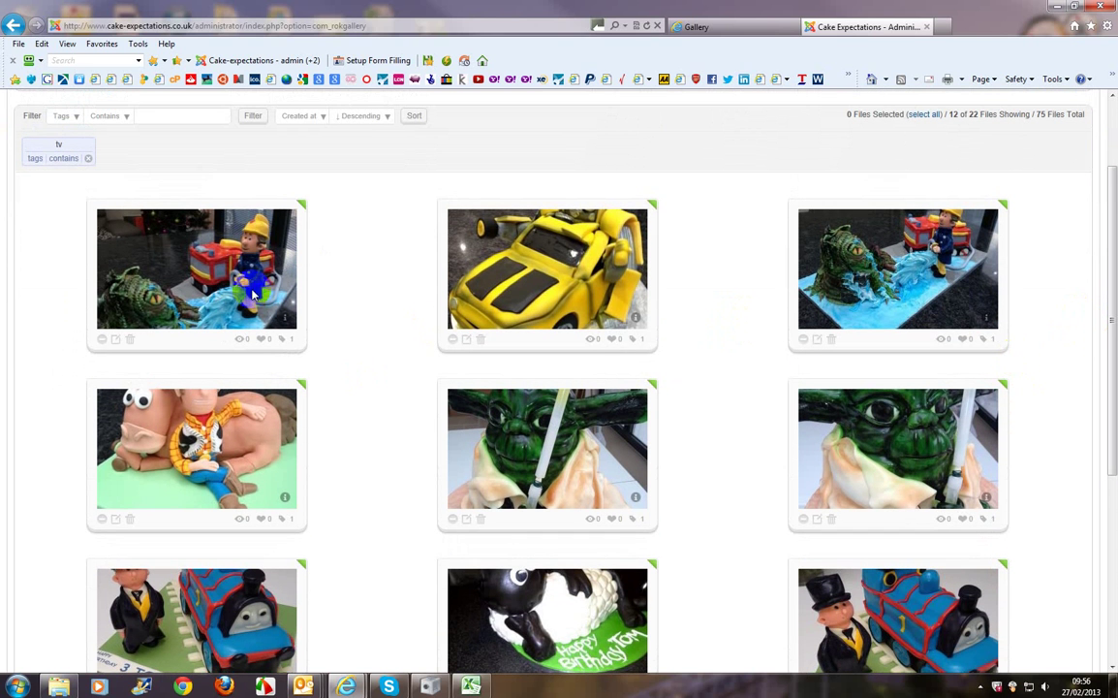
{"action": "left_click", "coordinate": [103, 341]}
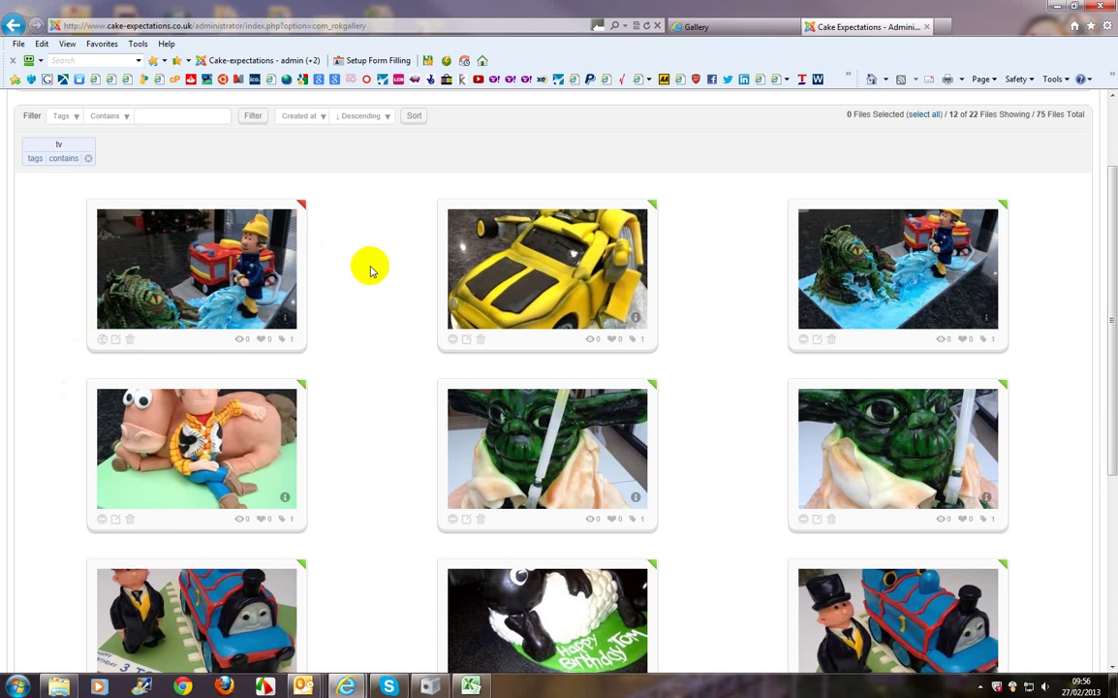
{"action": "left_click", "coordinate": [772, 22]}
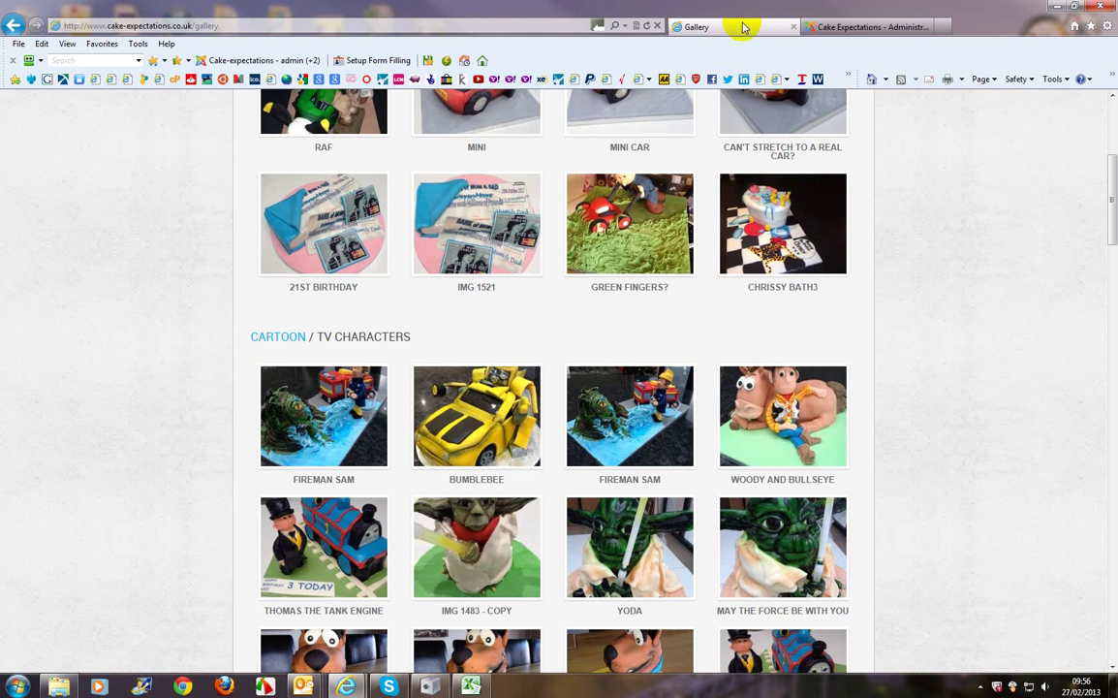
- Reload the public gallery and confirm Fireman Sam appears once, after Bumblebee
{"action": "left_click", "coordinate": [647, 27]}
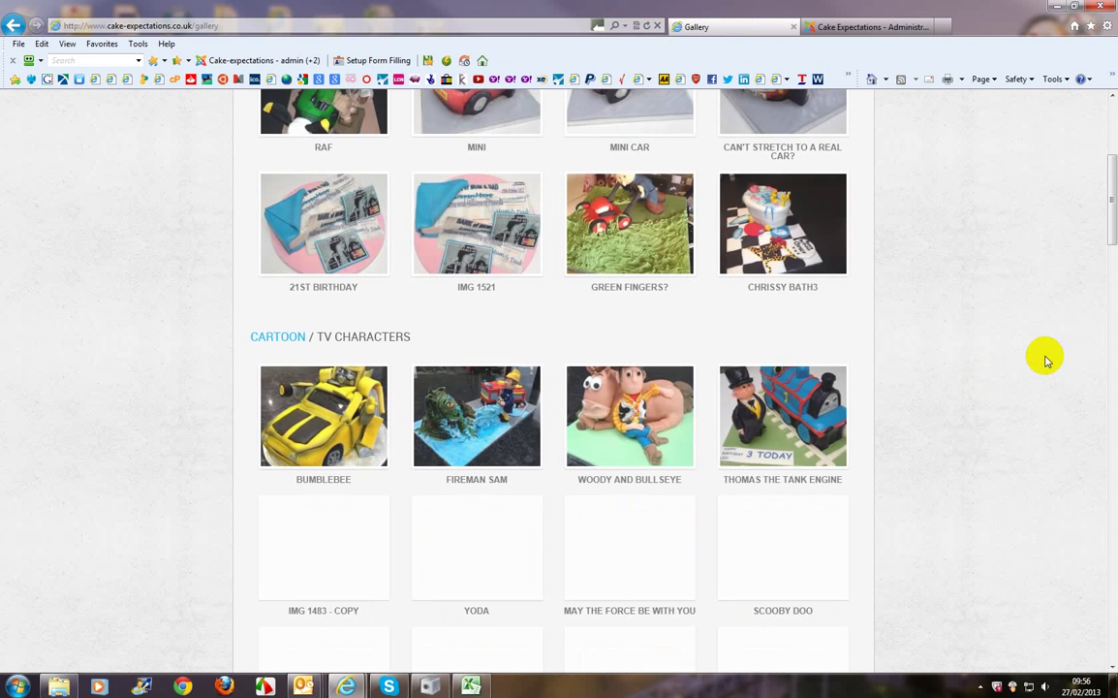
{"action": "scroll", "coordinate": [1046, 360], "scroll_direction": "down", "scroll_amount": 2}
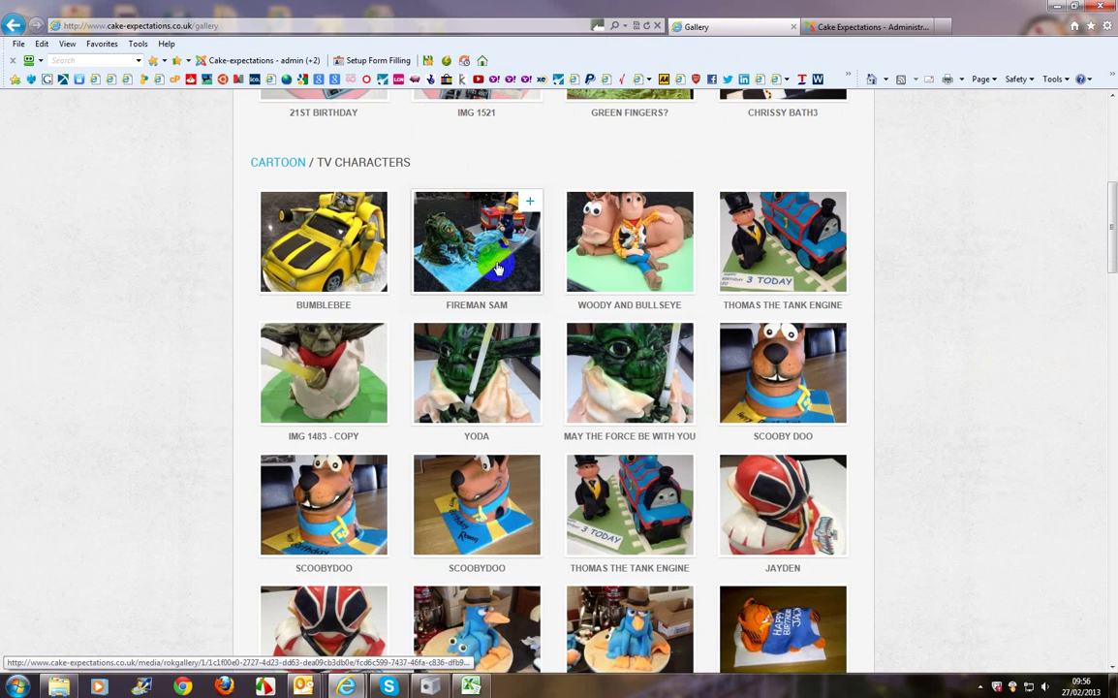